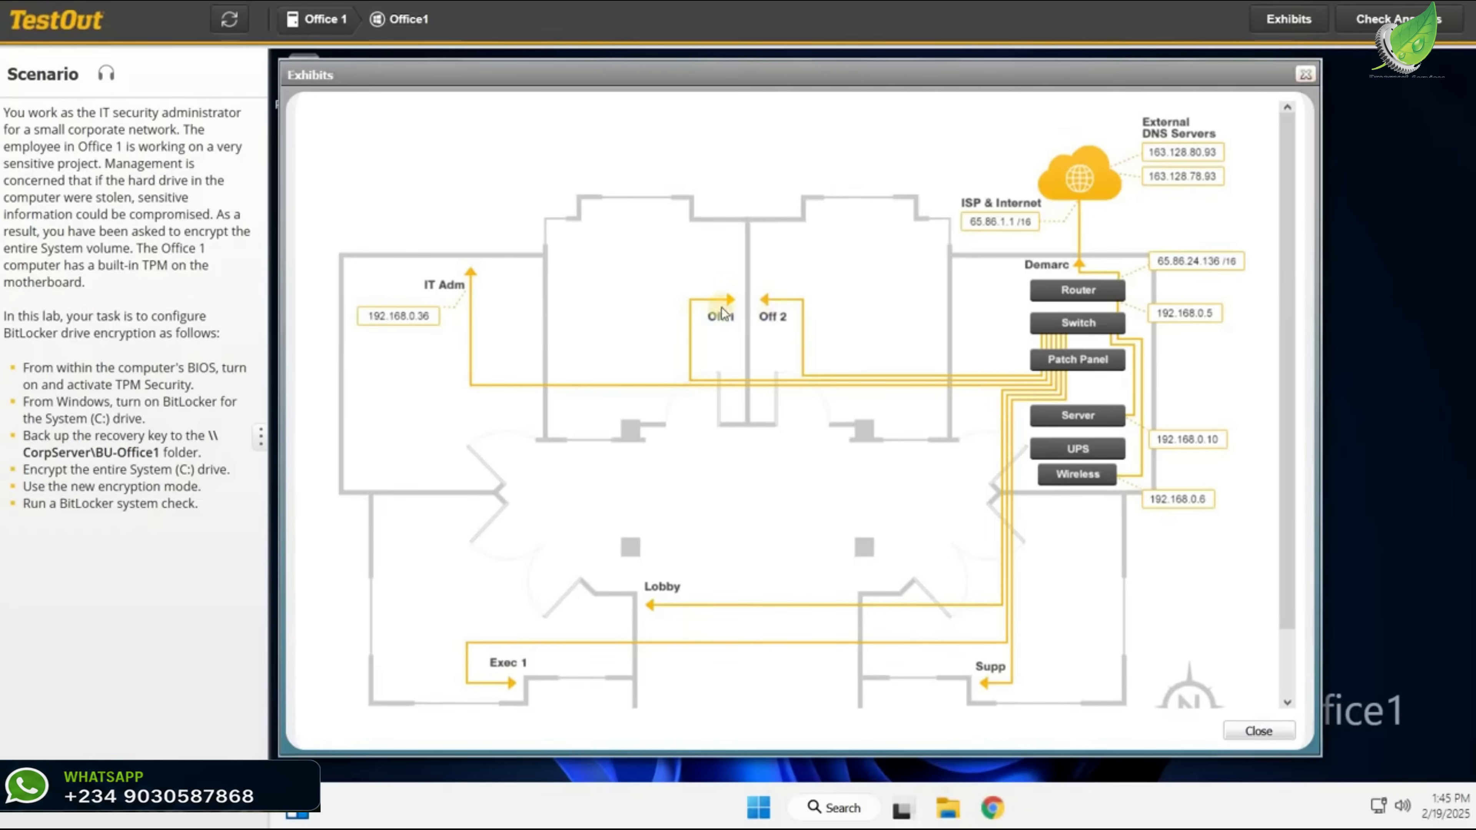
- Close the network exhibit and restart the Office1 computer into its BIOS setup
click(1307, 74)
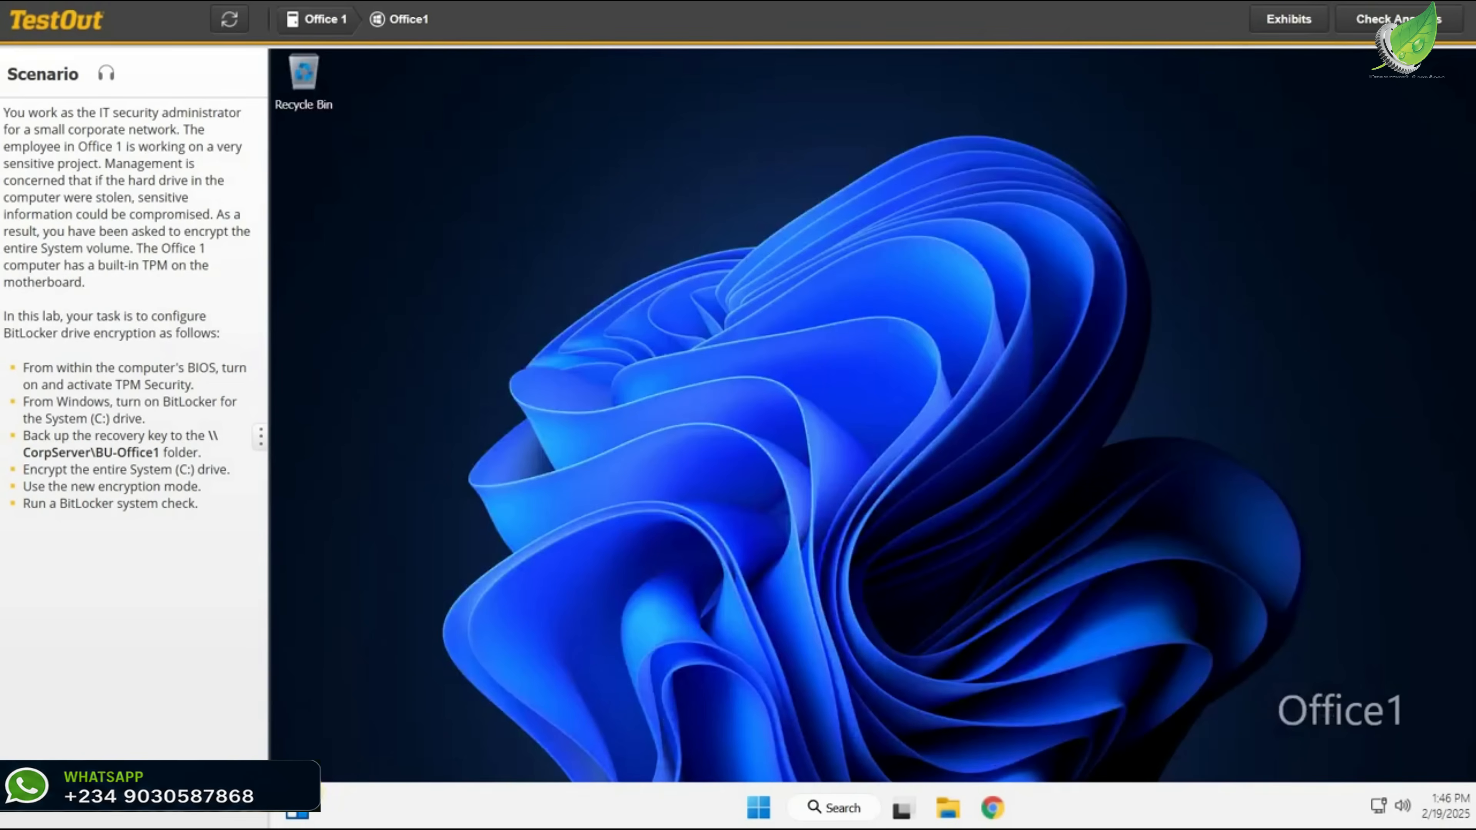
right_click(758, 807)
mouse_move(762, 721)
click(918, 744)
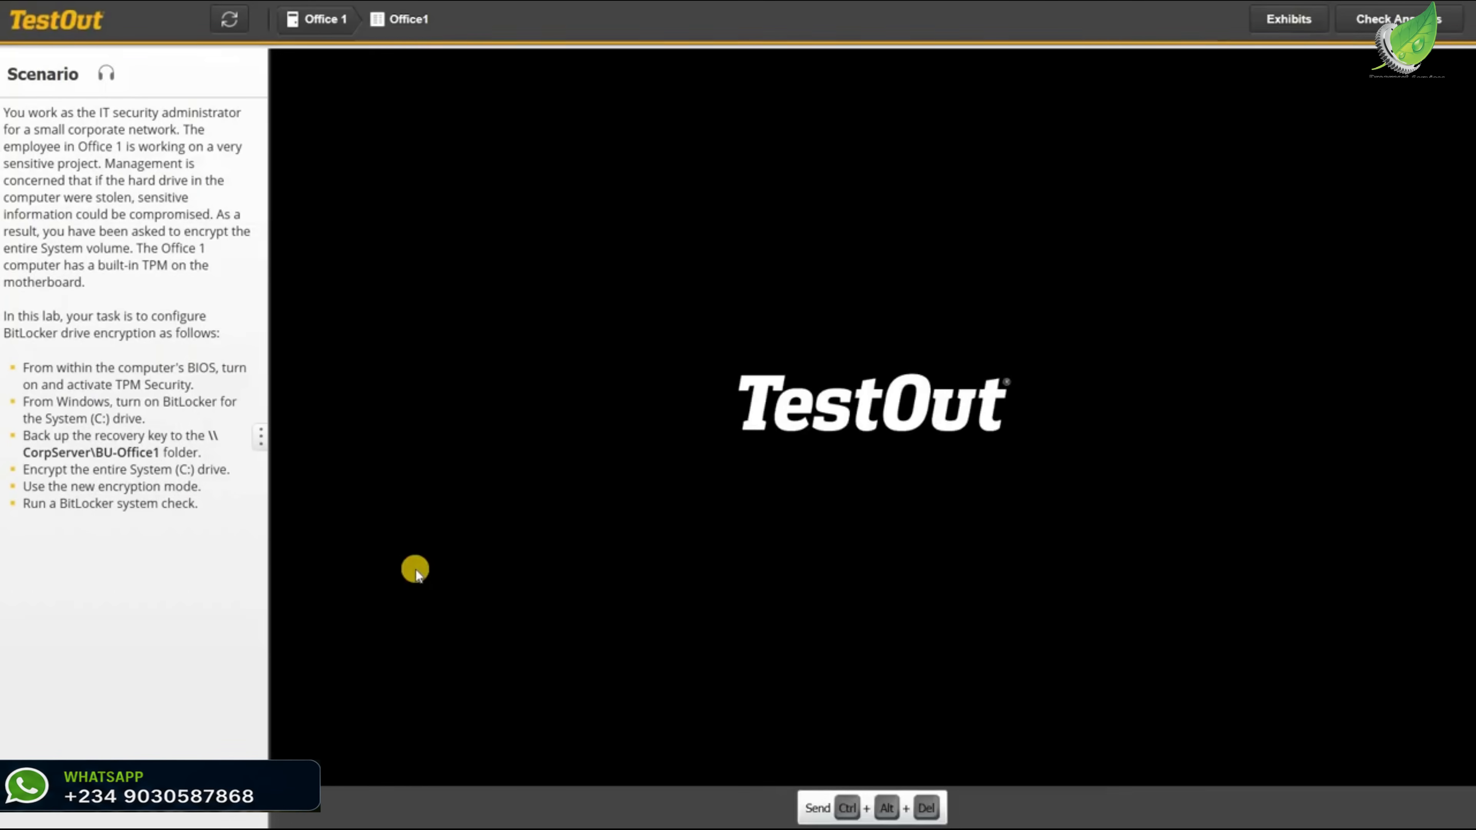
key(F2)
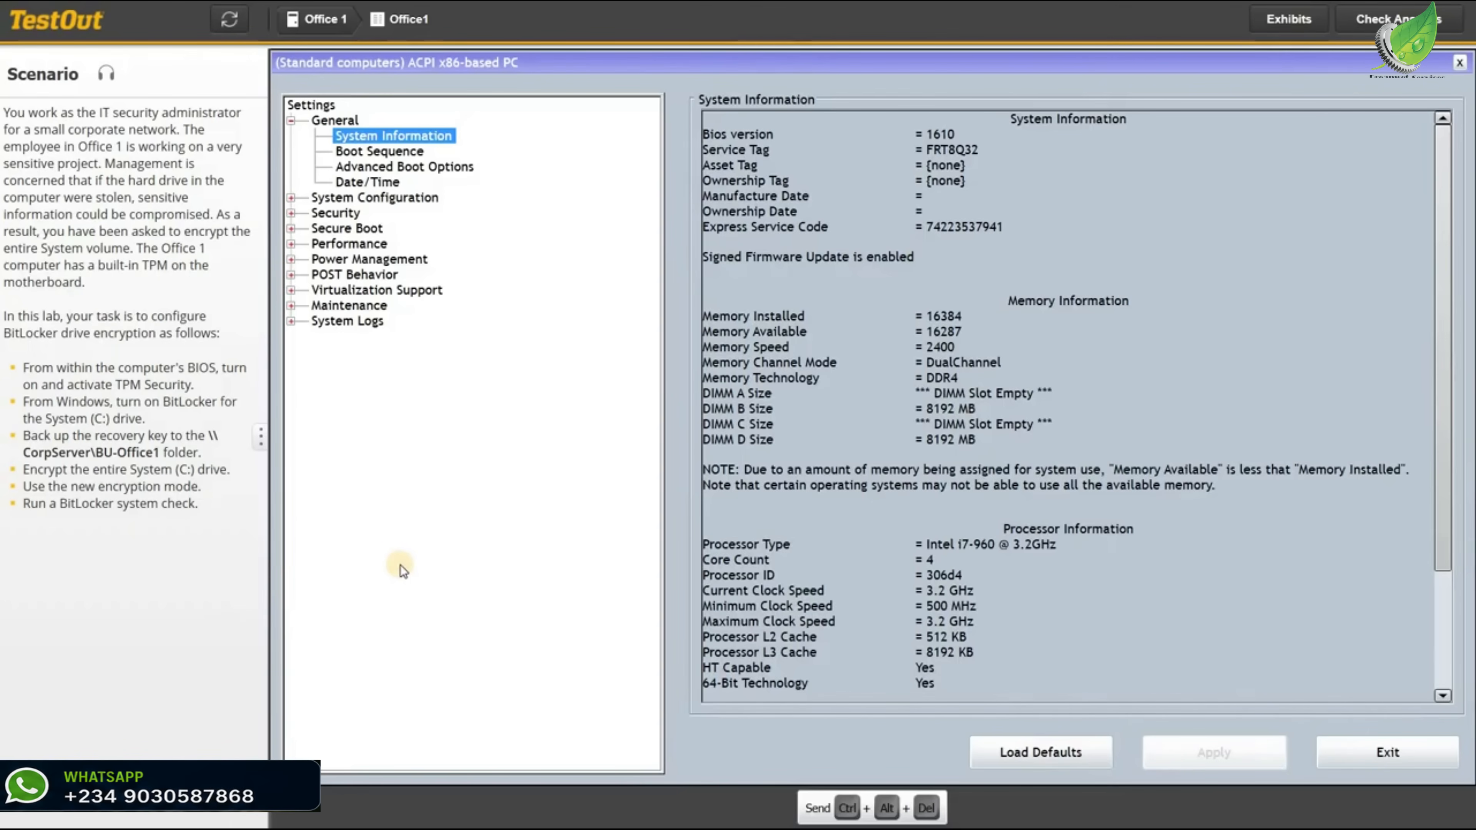
- Turn on TPM Security in the BIOS, set it to Activate, apply the changes and exit the setup
click(343, 214)
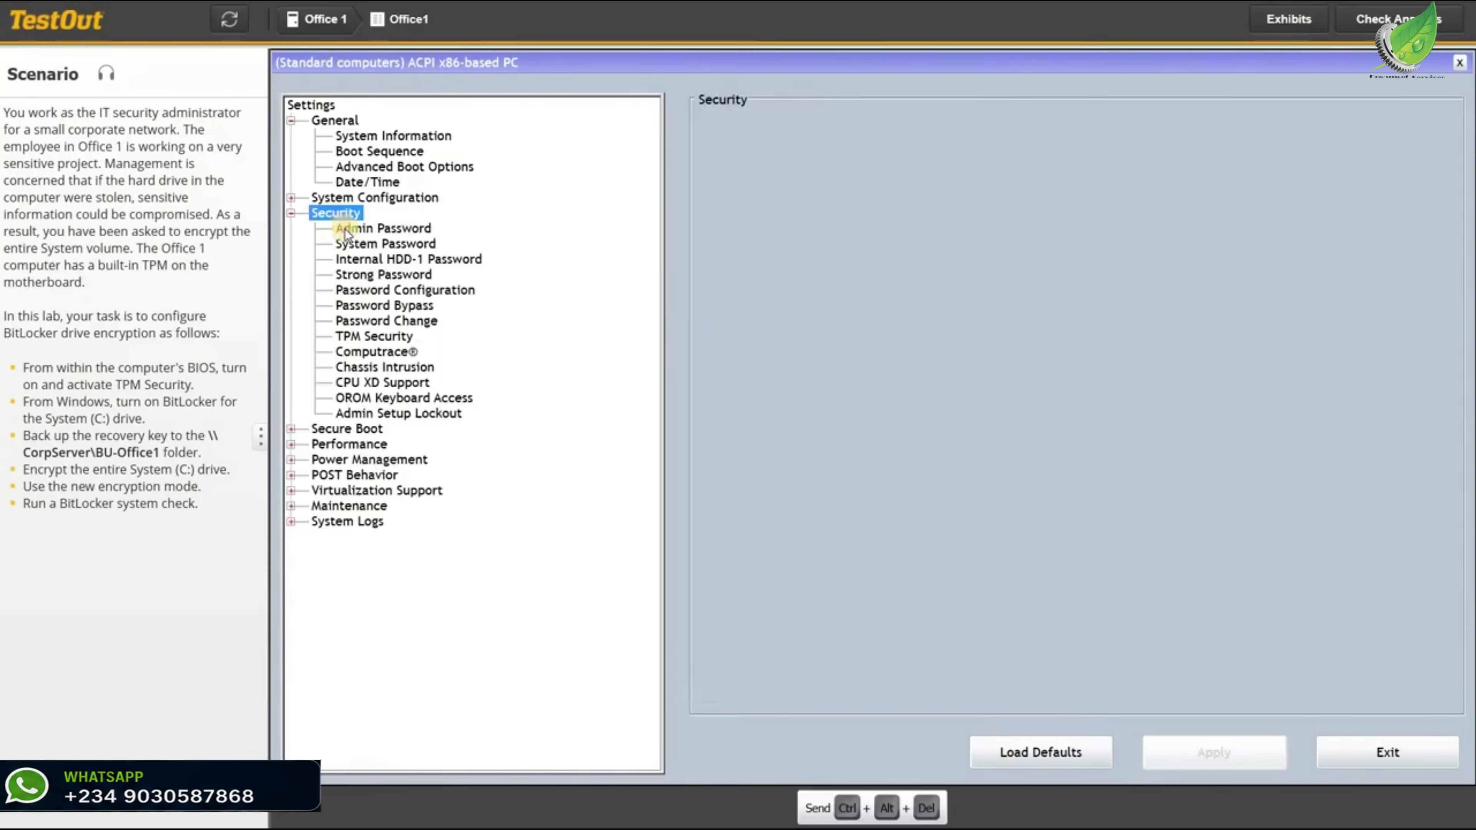
click(358, 337)
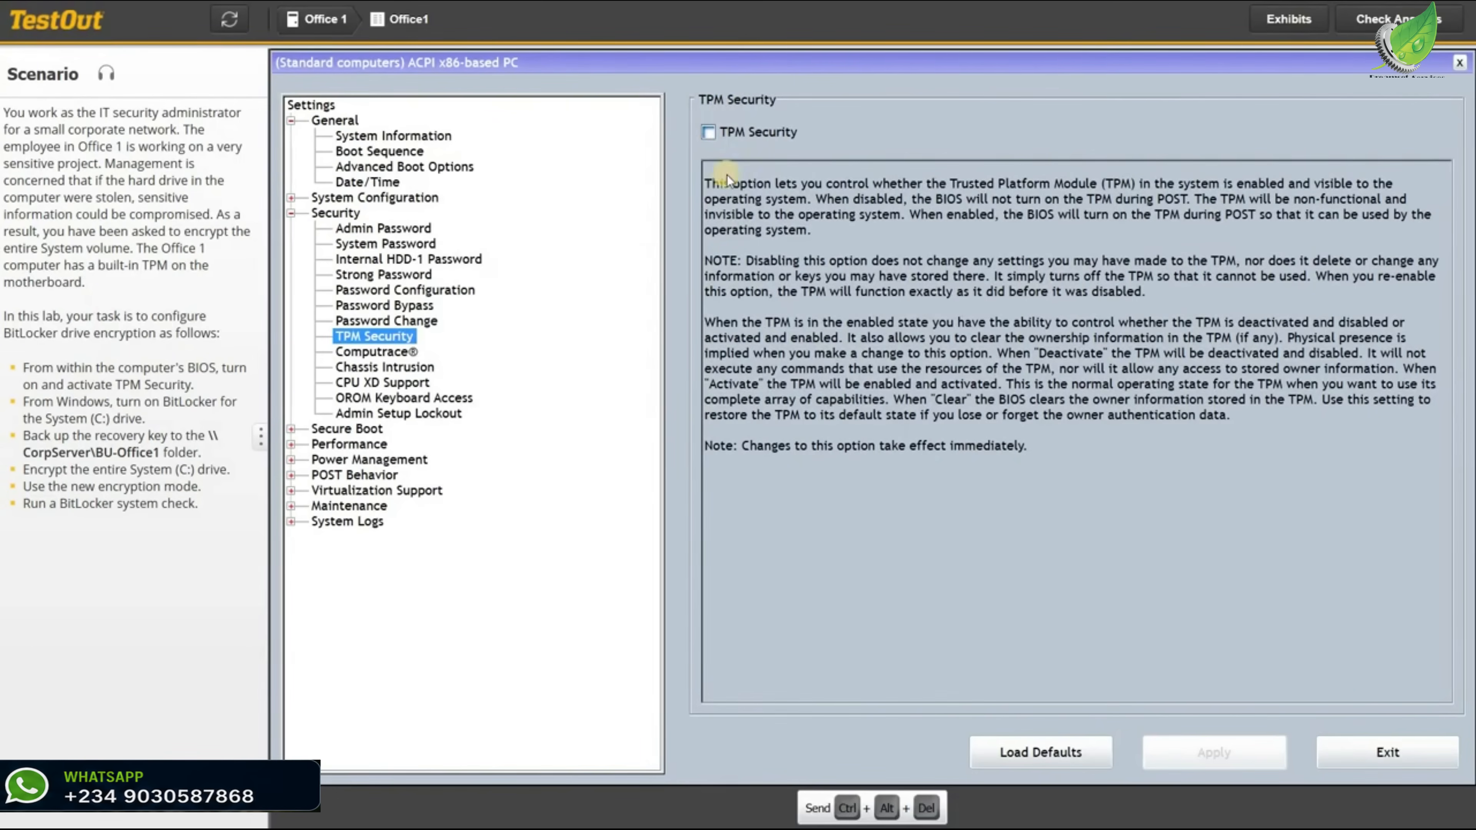
click(1201, 754)
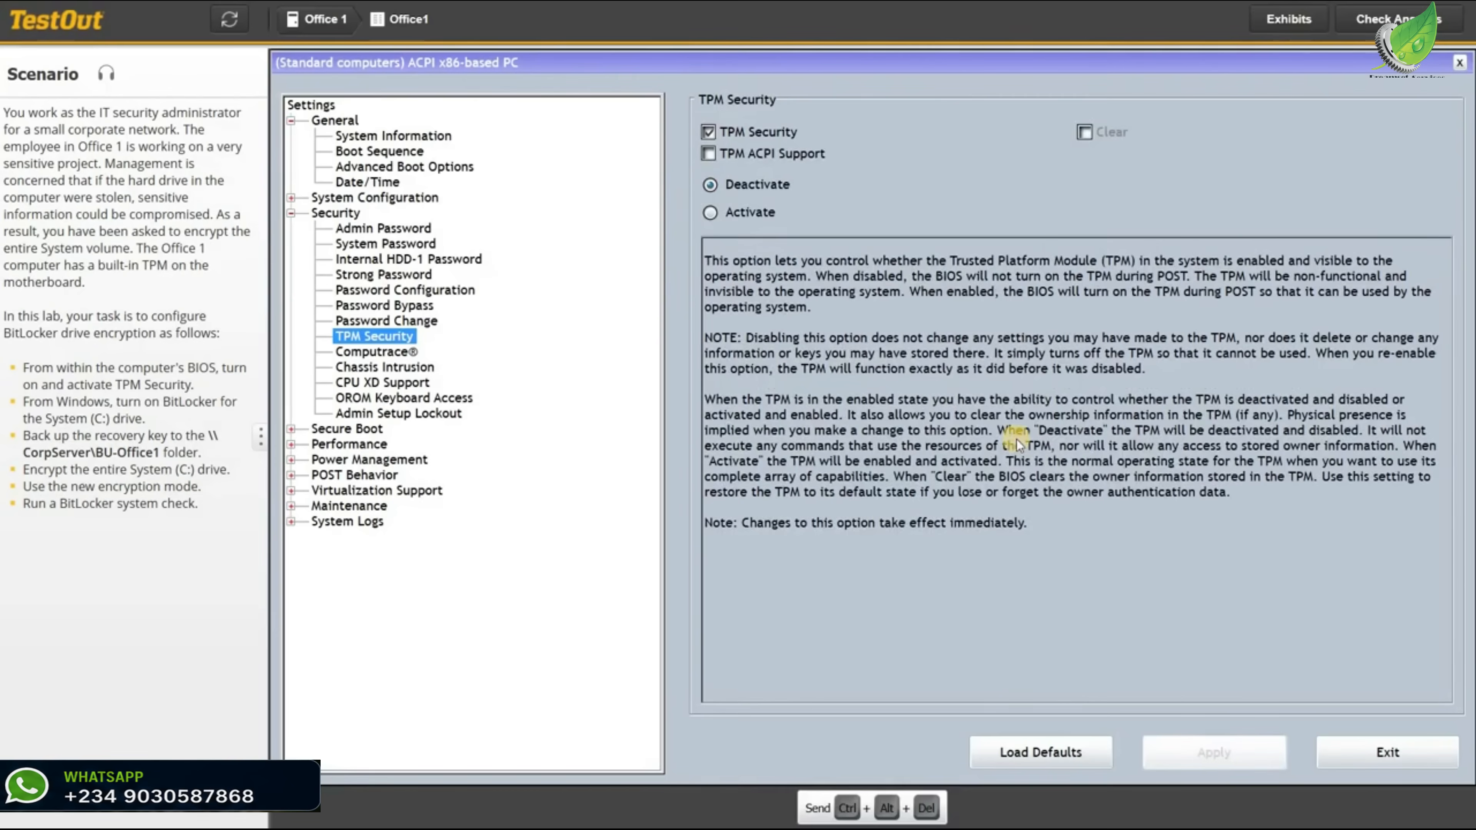
click(709, 213)
click(1214, 753)
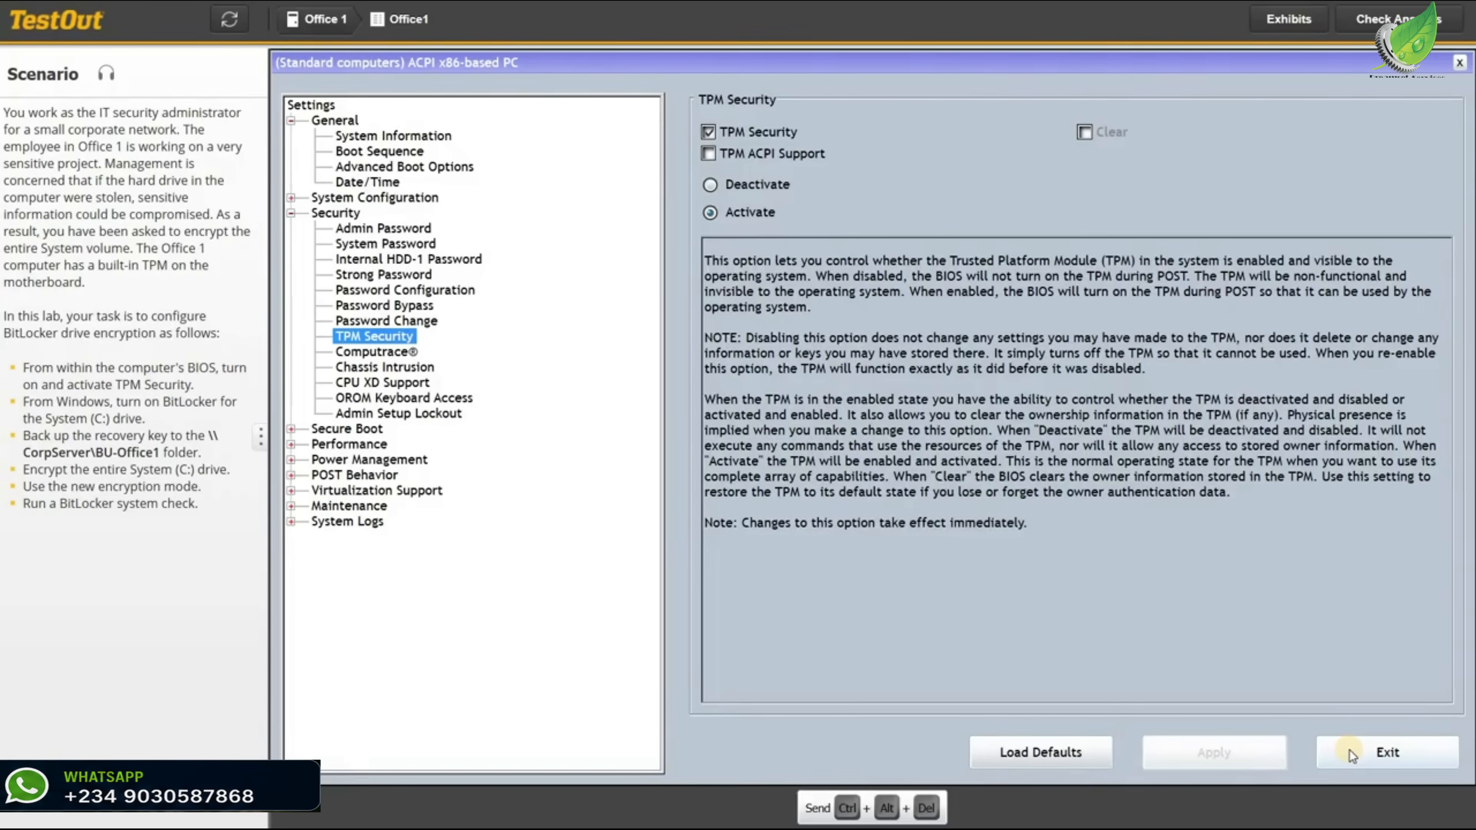
click(1349, 751)
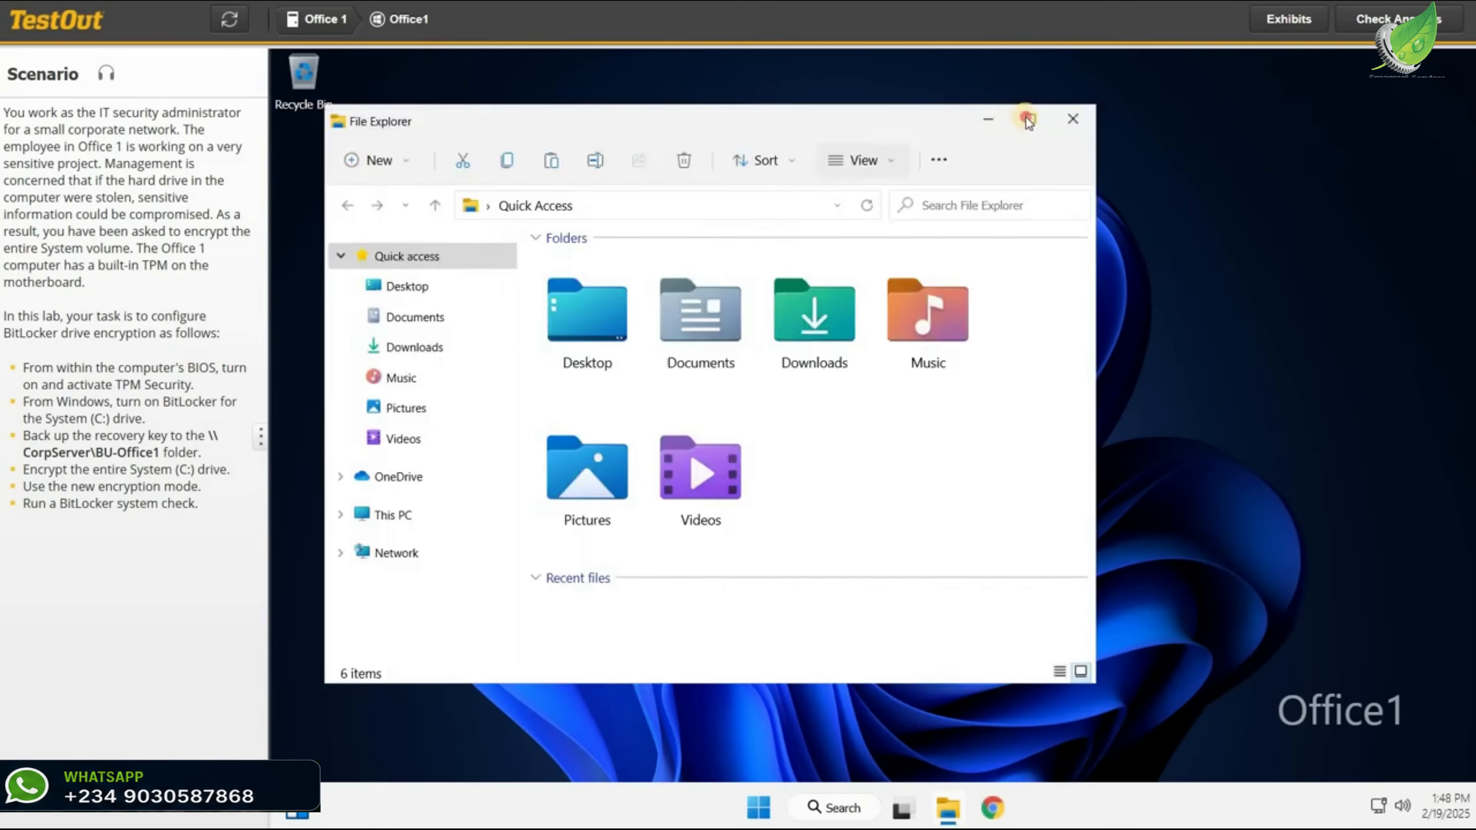
- Browse to This PC in a maximized File Explorer window and turn on BitLocker for the System (C:) drive
click(1027, 118)
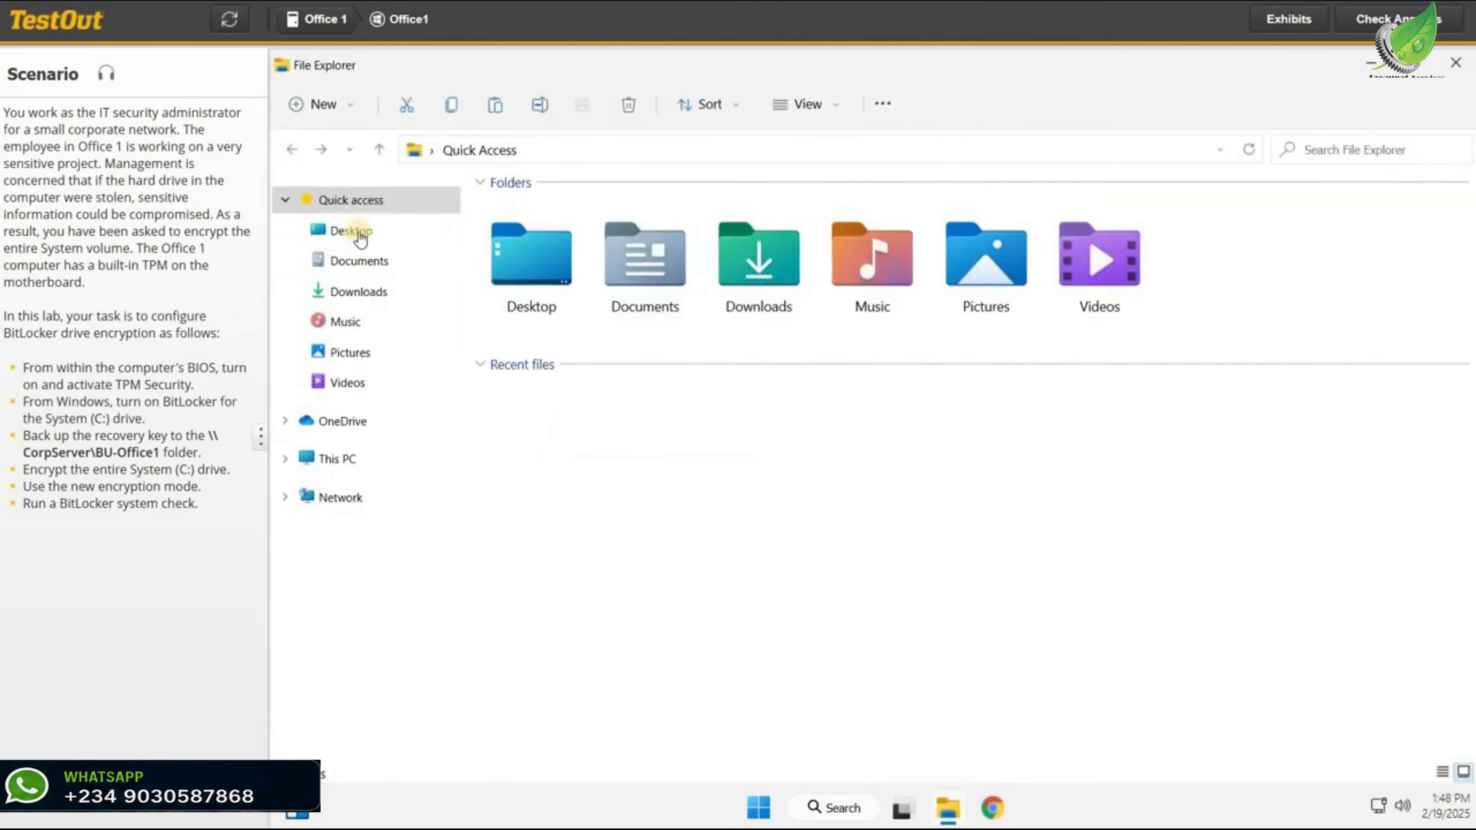
click(312, 459)
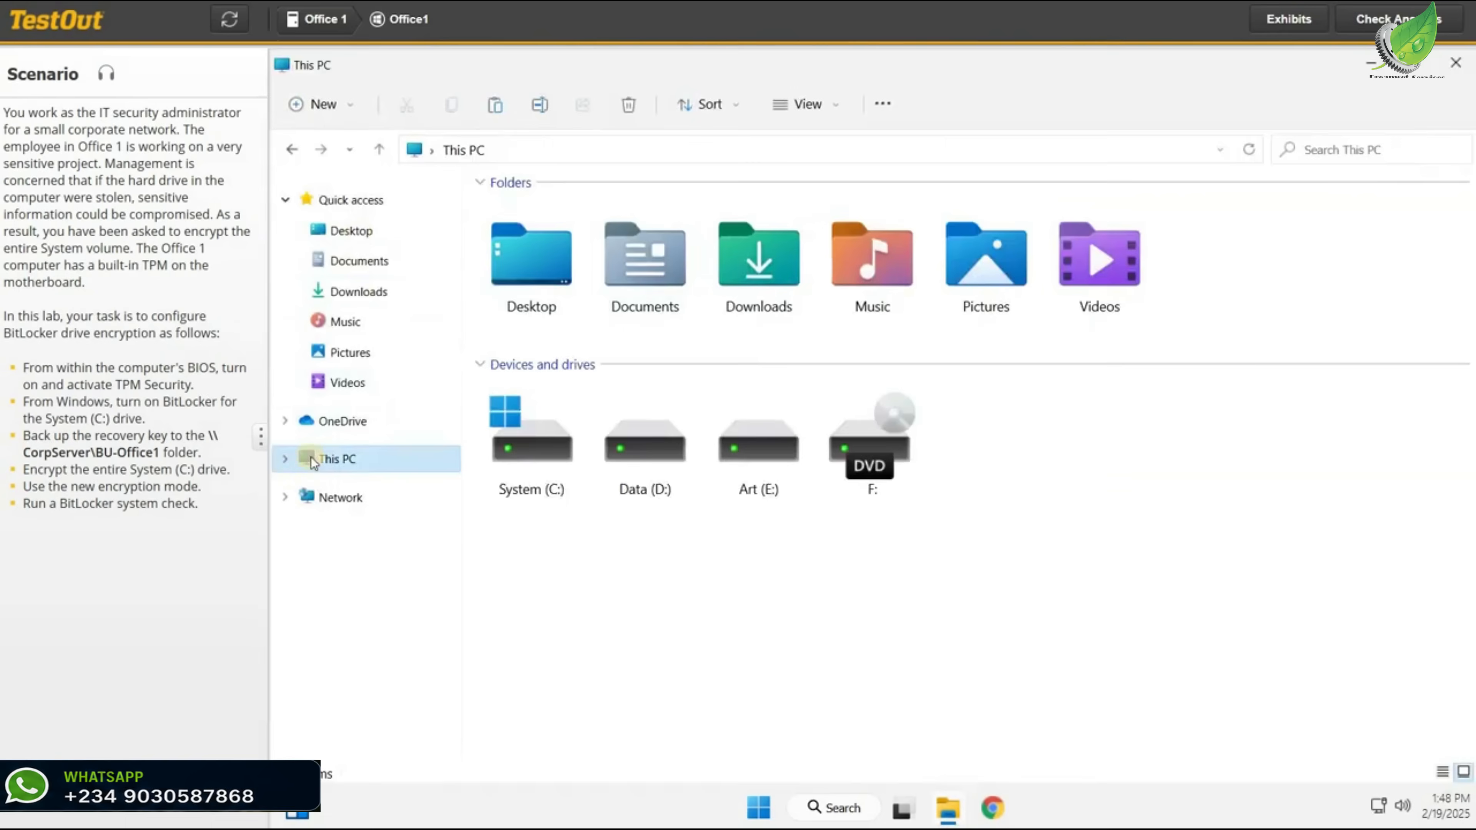
click(287, 468)
click(530, 463)
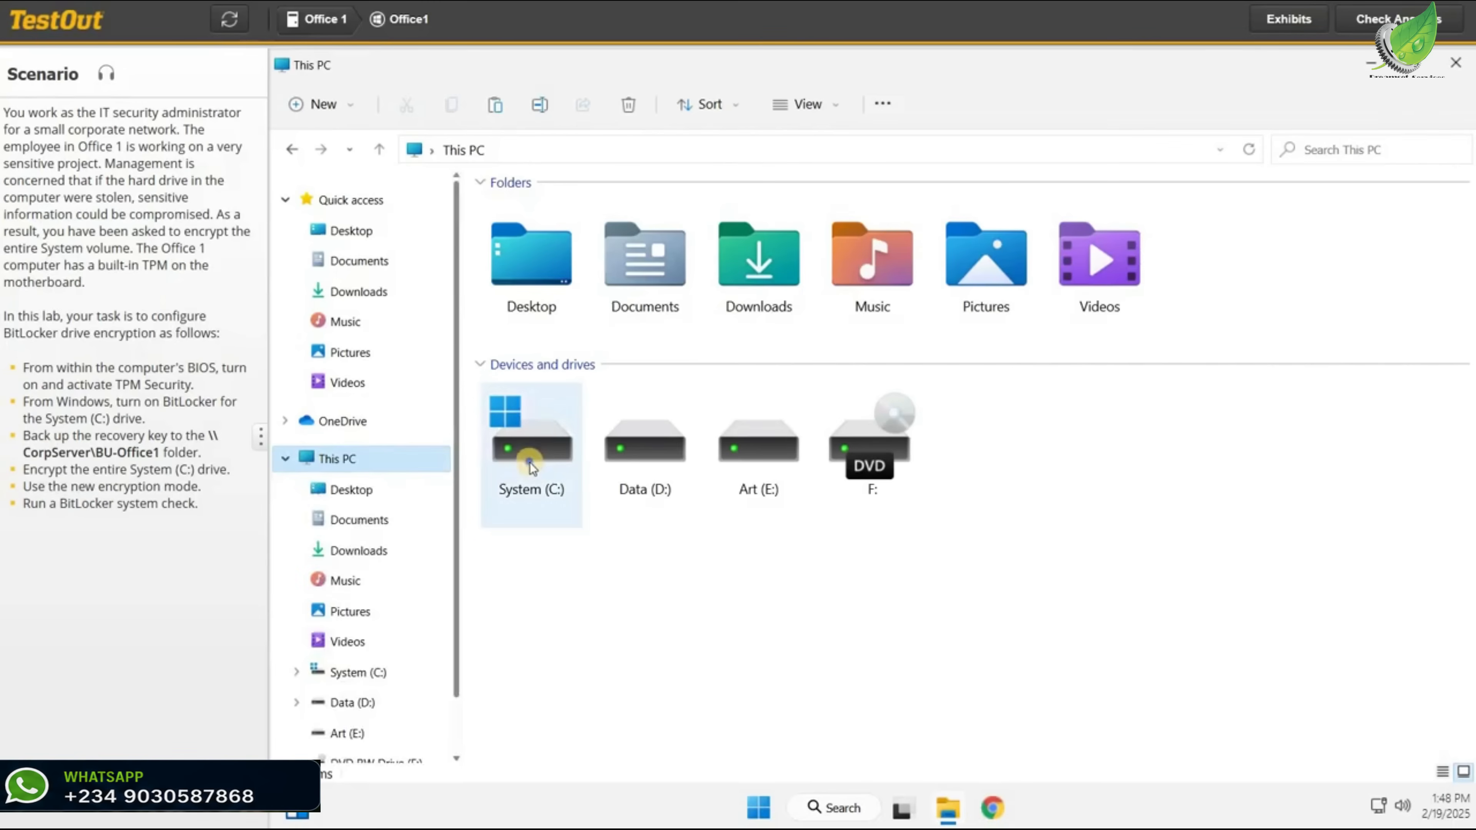
right_click(525, 457)
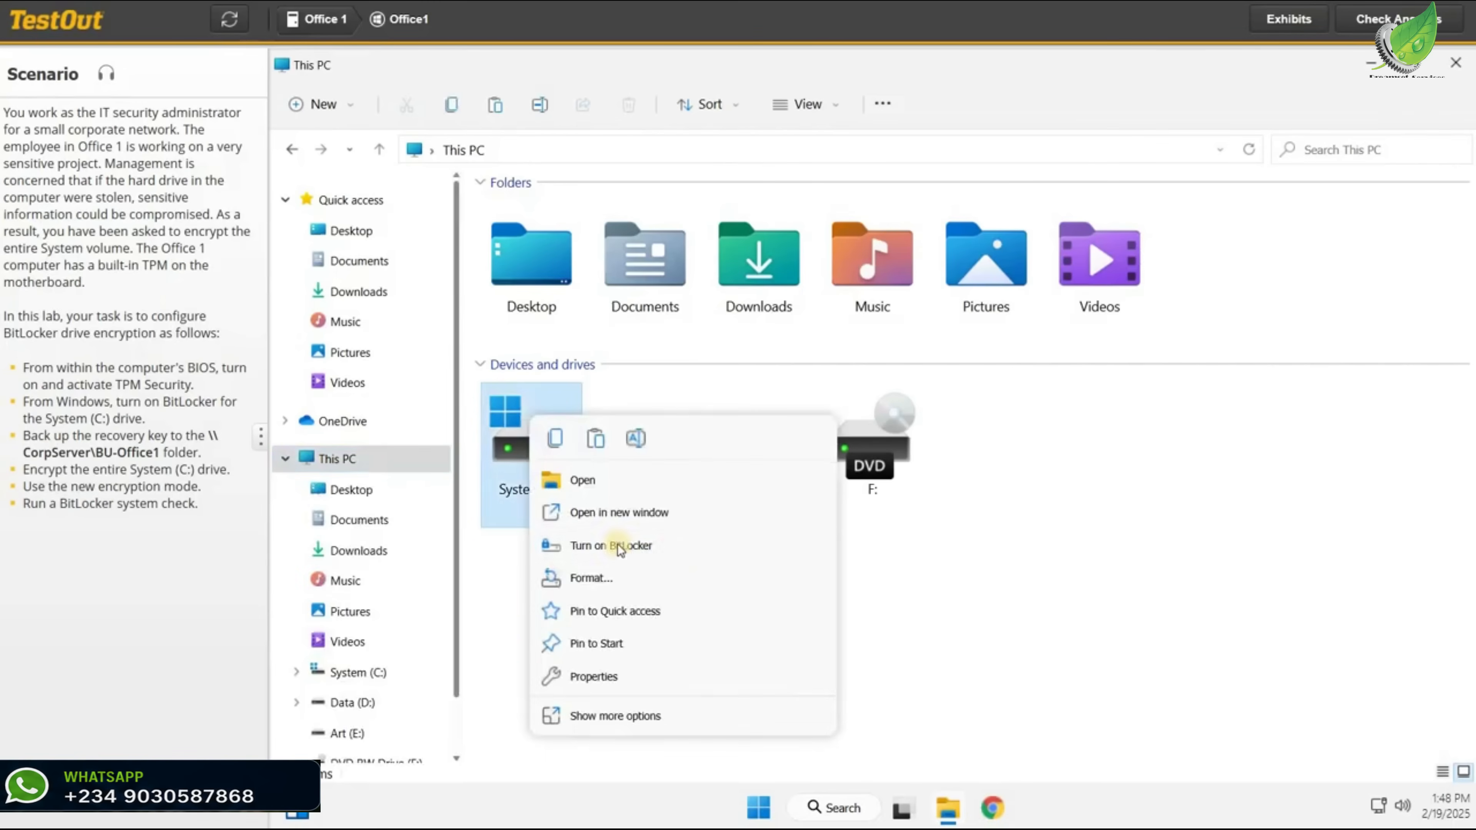
click(669, 557)
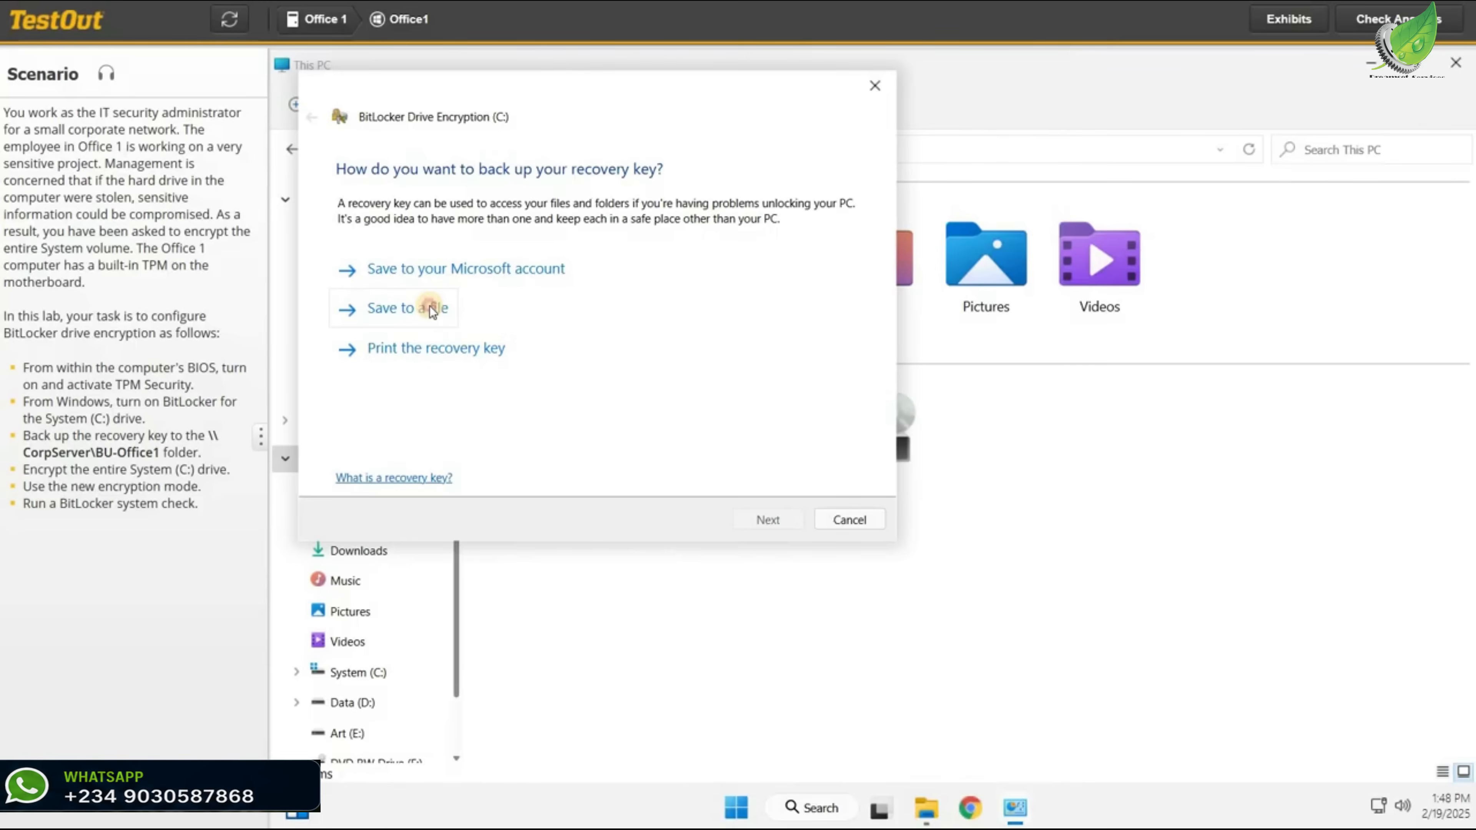
- Back up the BitLocker recovery key as a file in the BU-Office1 folder on the network computer CorpServer
click(432, 309)
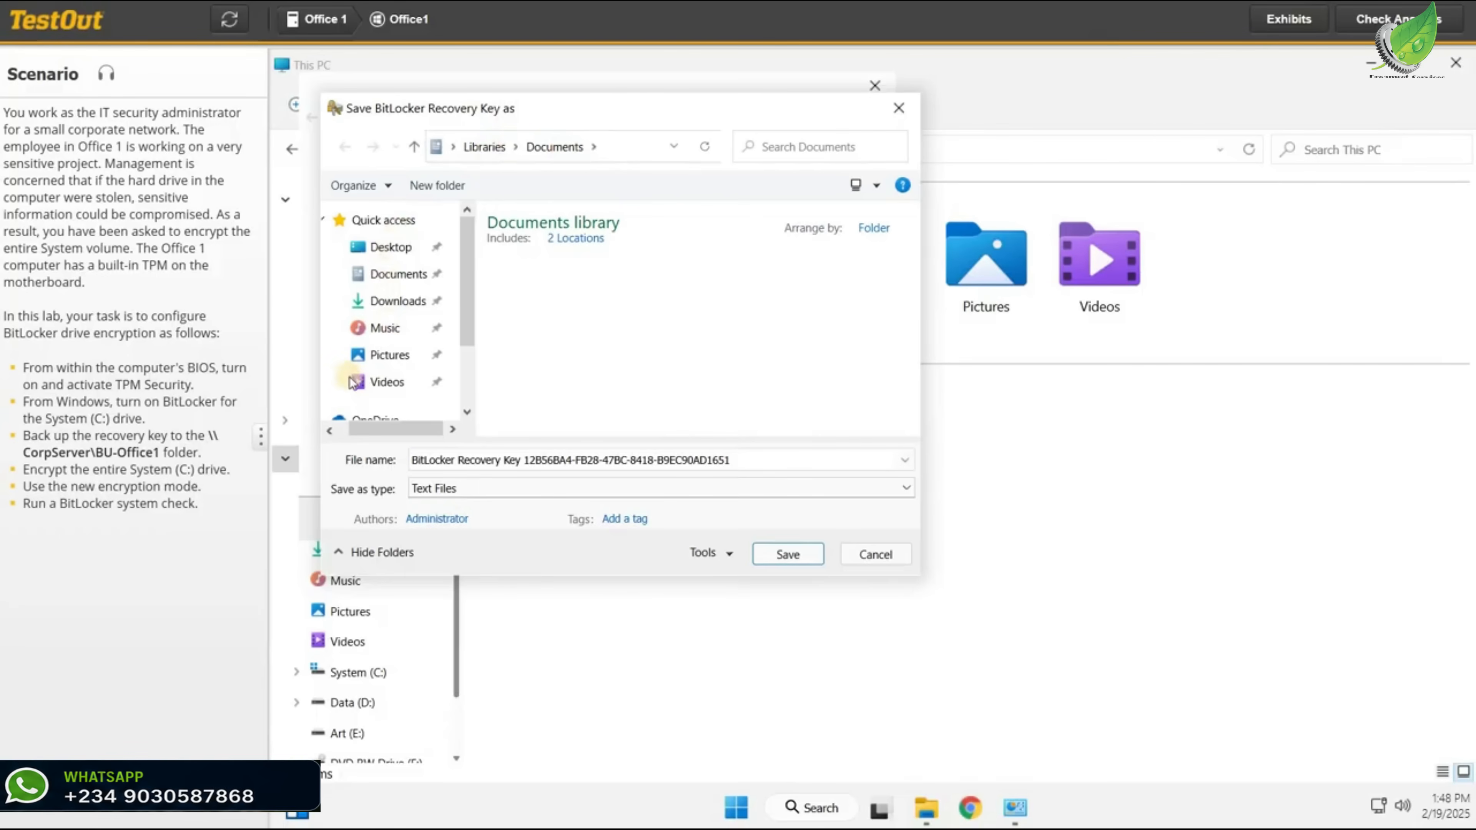
scroll(360, 395, down, 2)
click(373, 401)
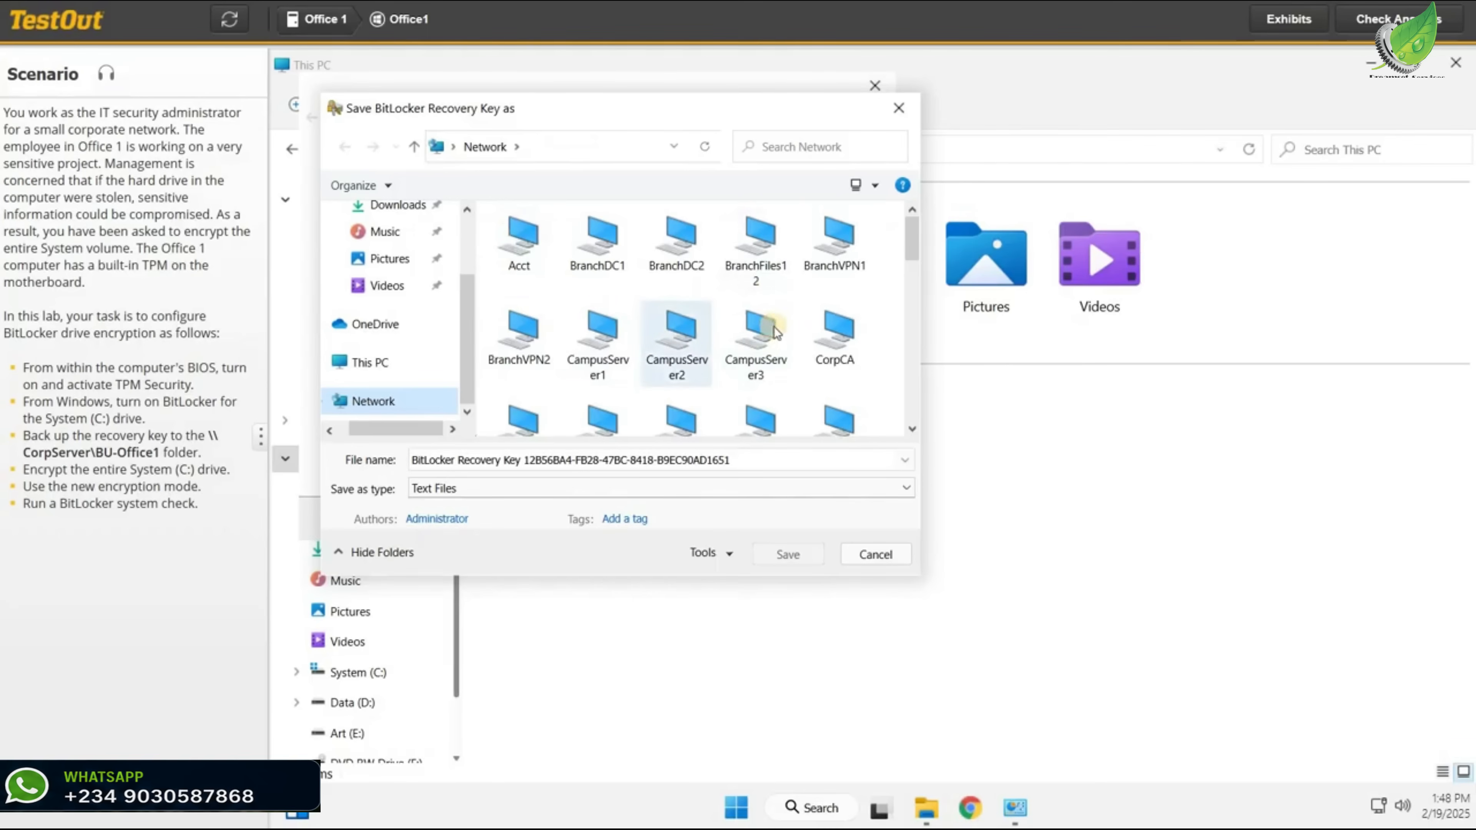
scroll(697, 340, down, 1)
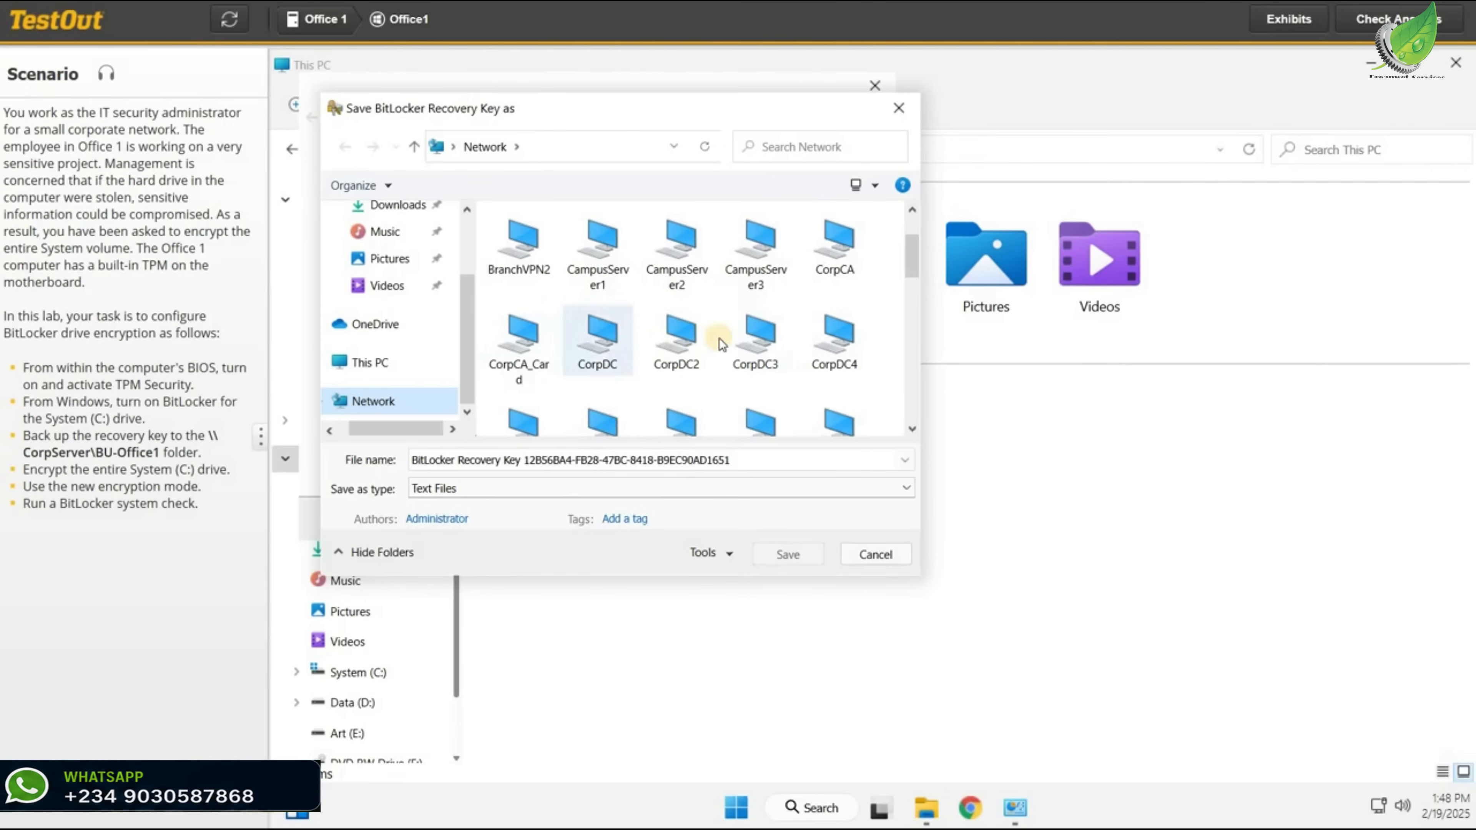
scroll(647, 378, down, 1)
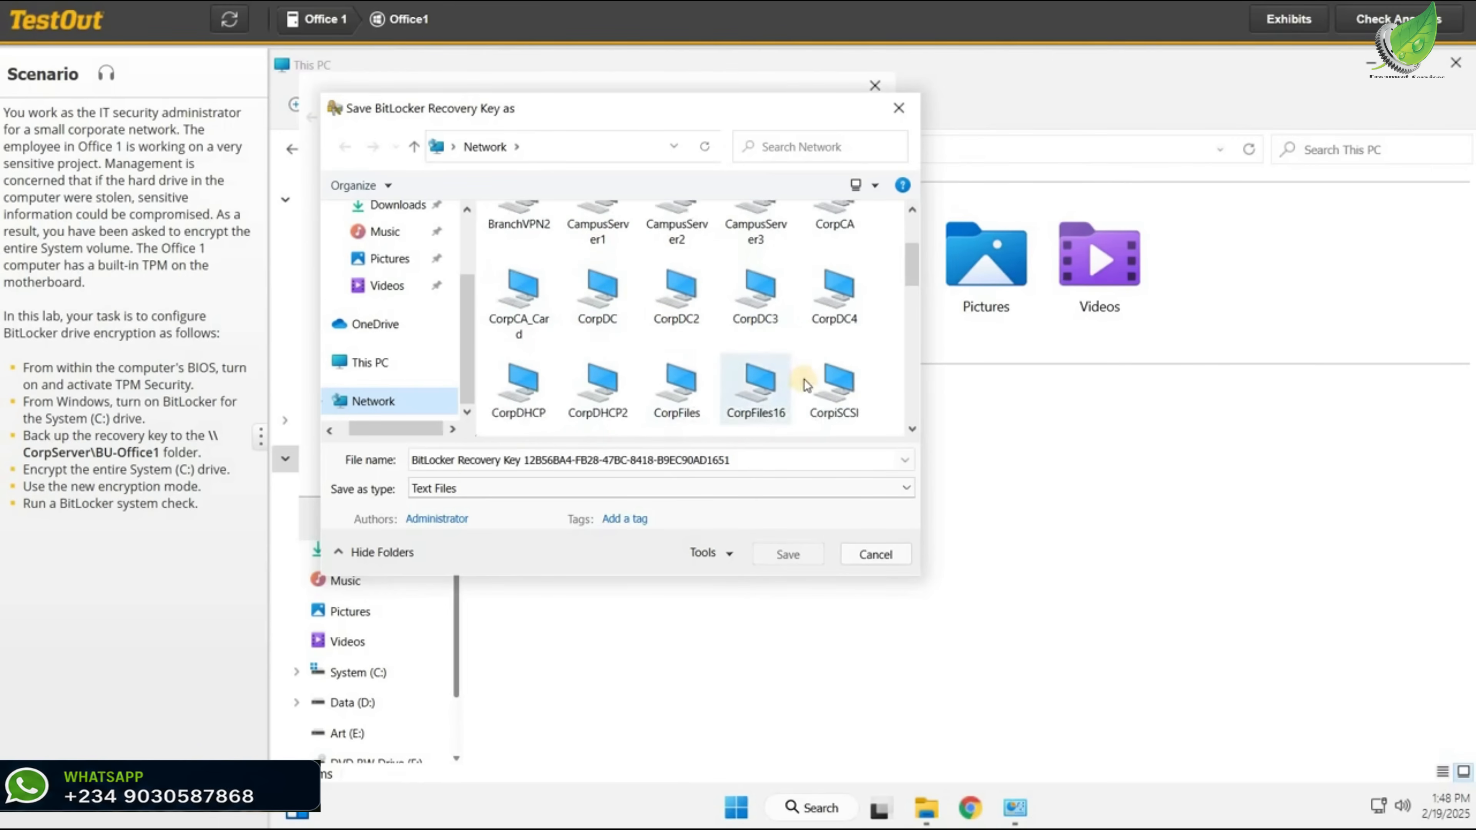
scroll(836, 390, down, 1)
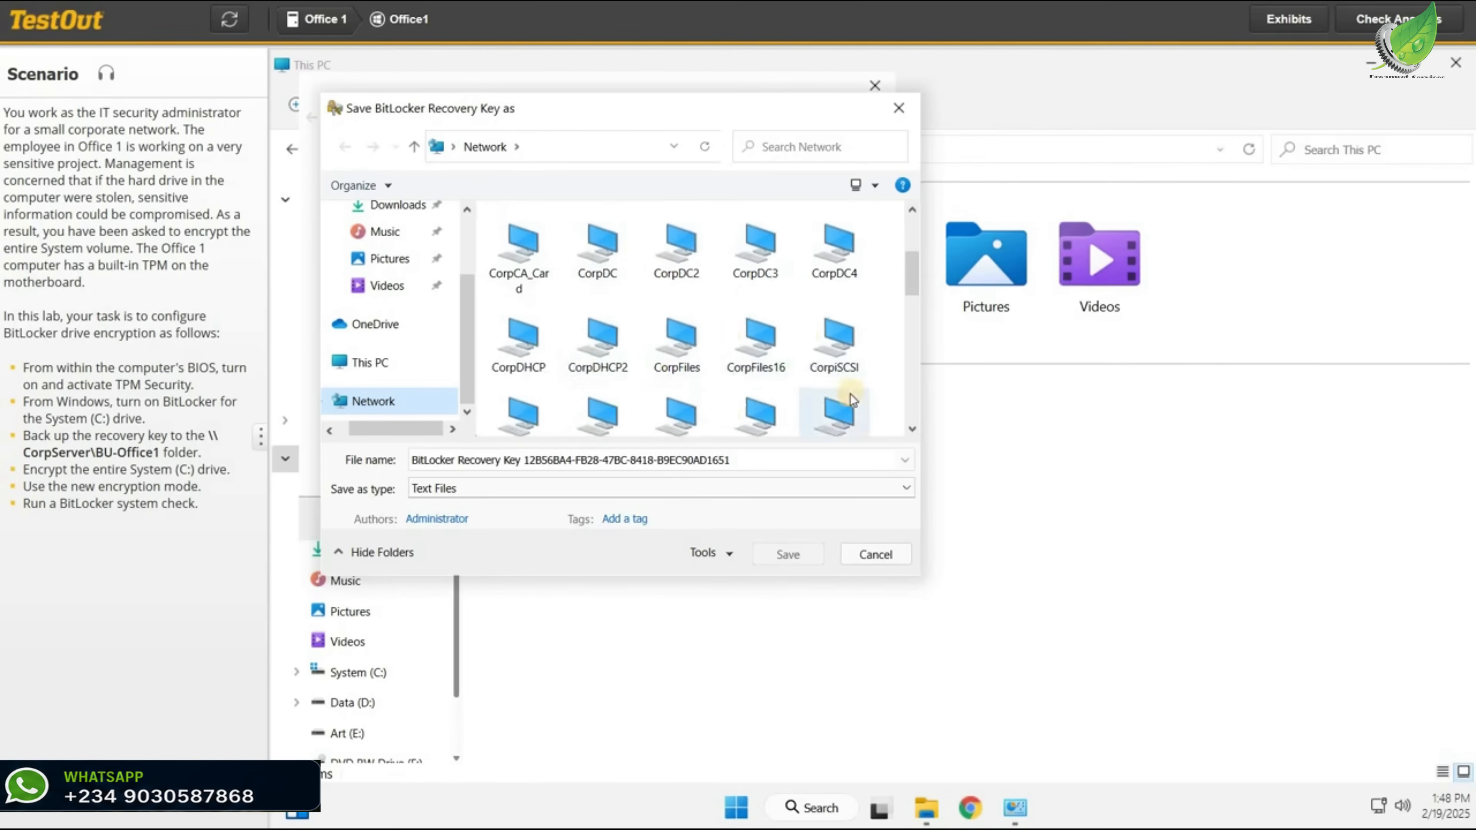
scroll(851, 397, down, 1)
double_click(834, 392)
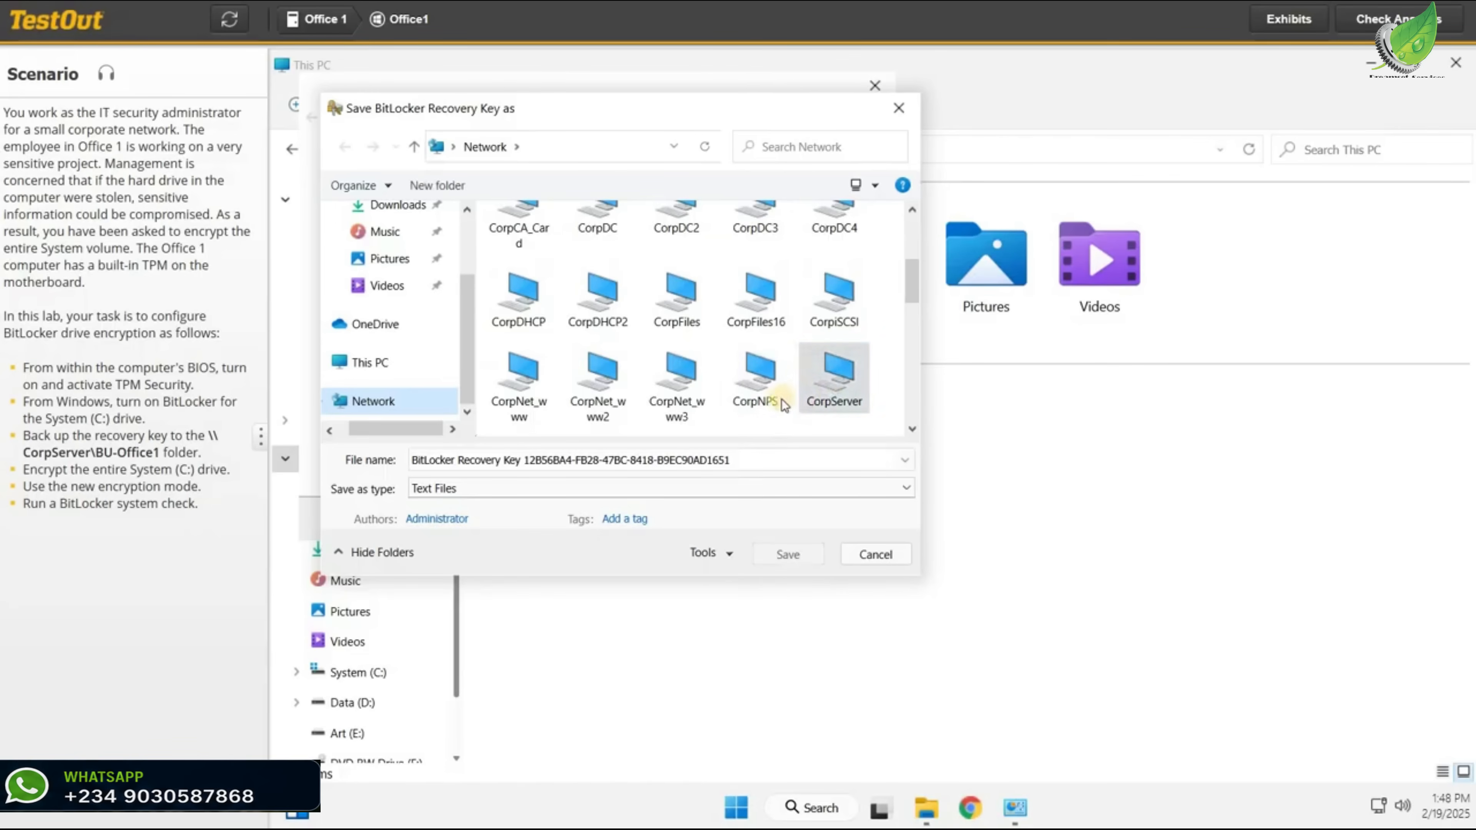
double_click(530, 262)
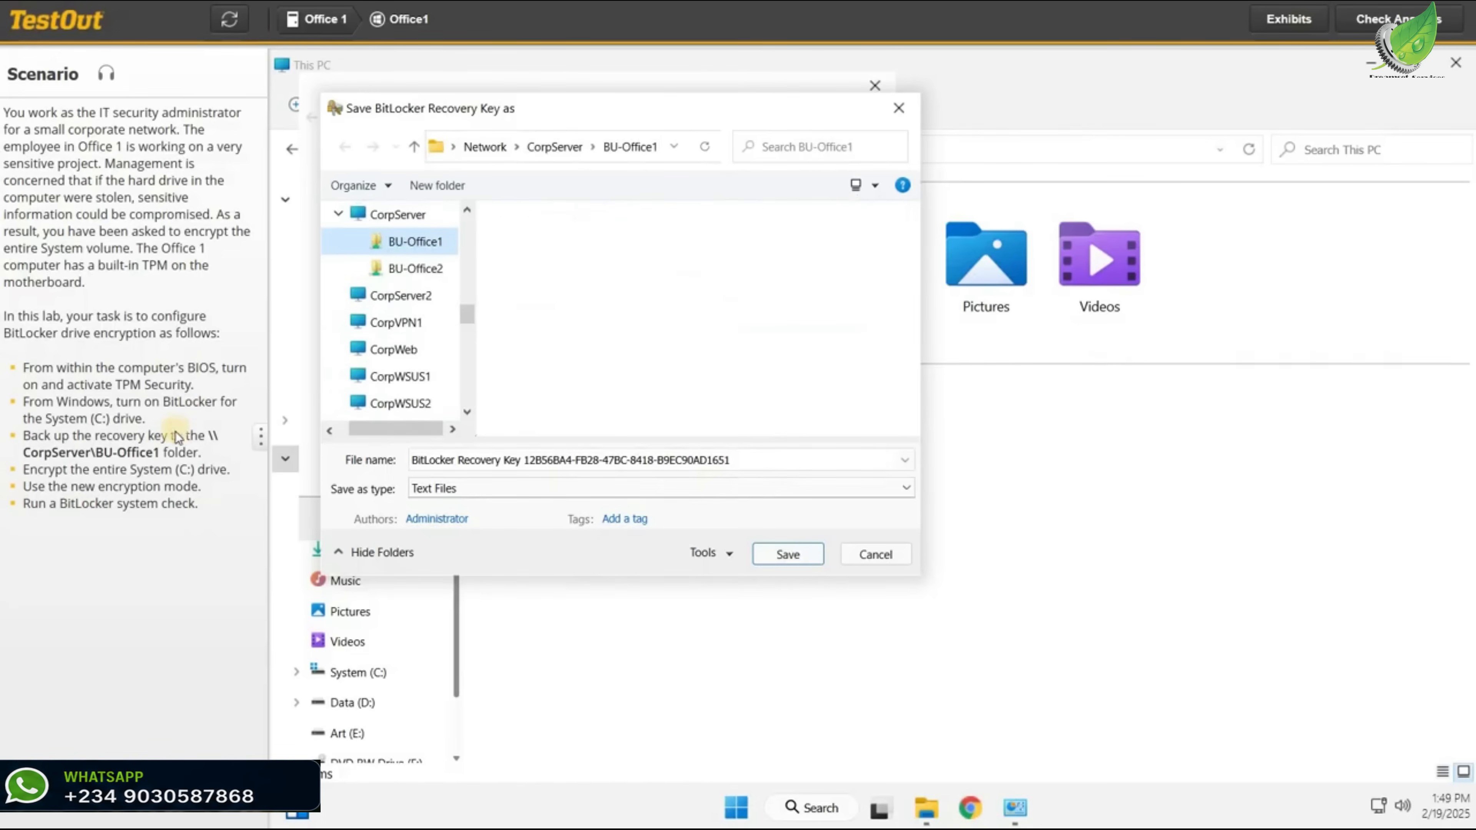
click(788, 554)
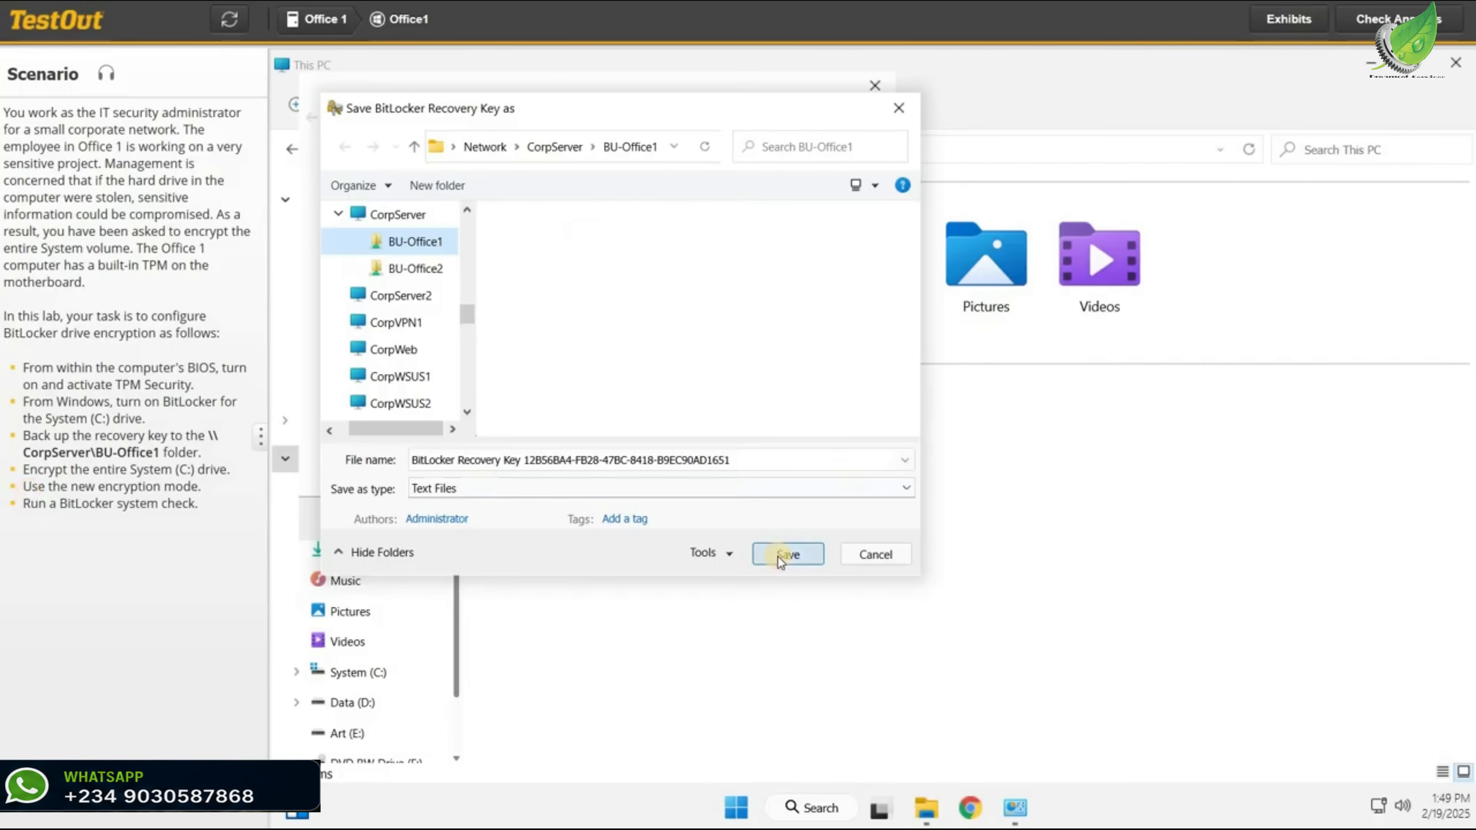
click(752, 525)
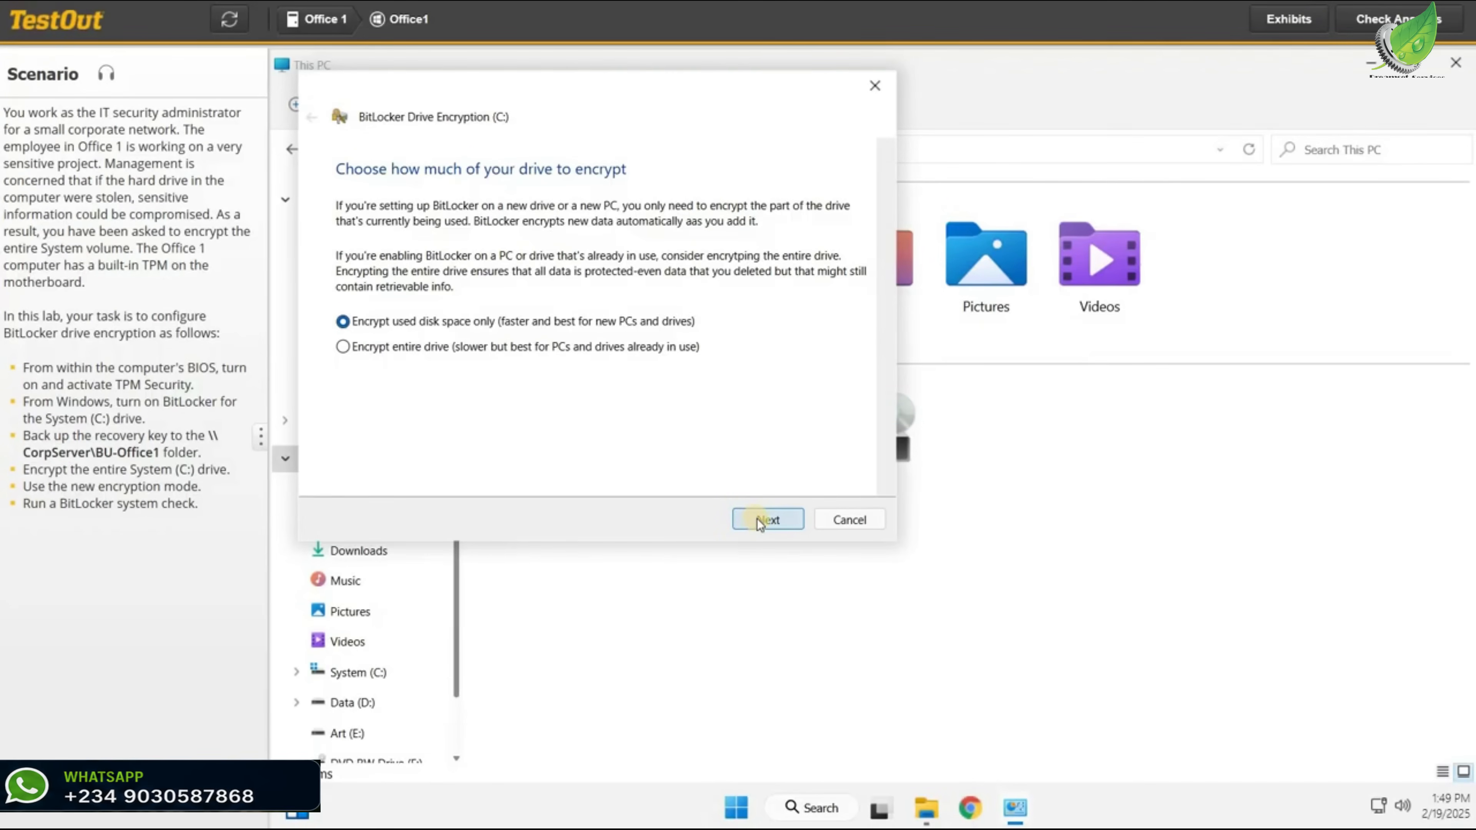
- Choose to encrypt the entire drive and accept the new encryption mode
click(343, 351)
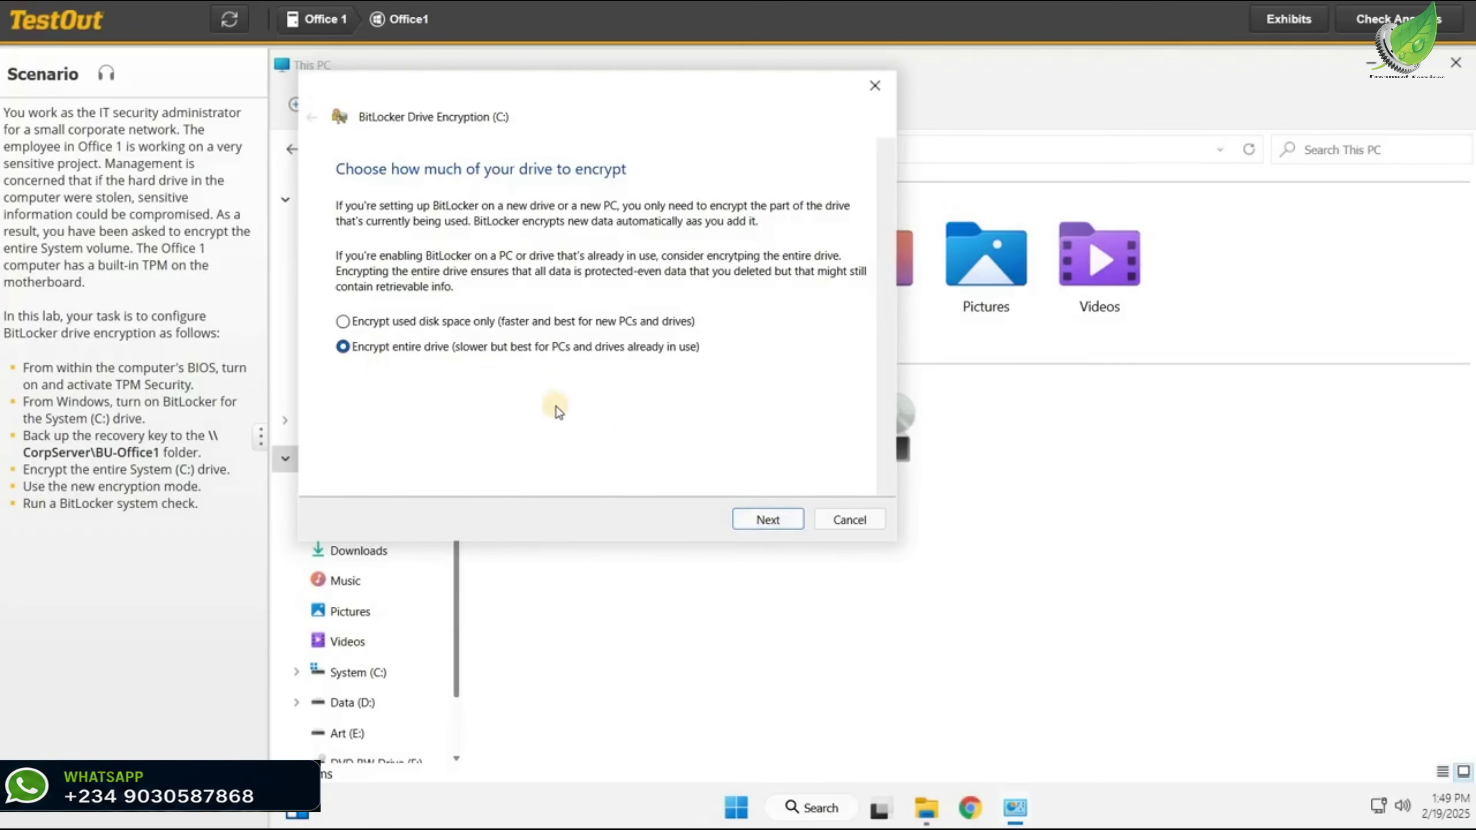
click(766, 519)
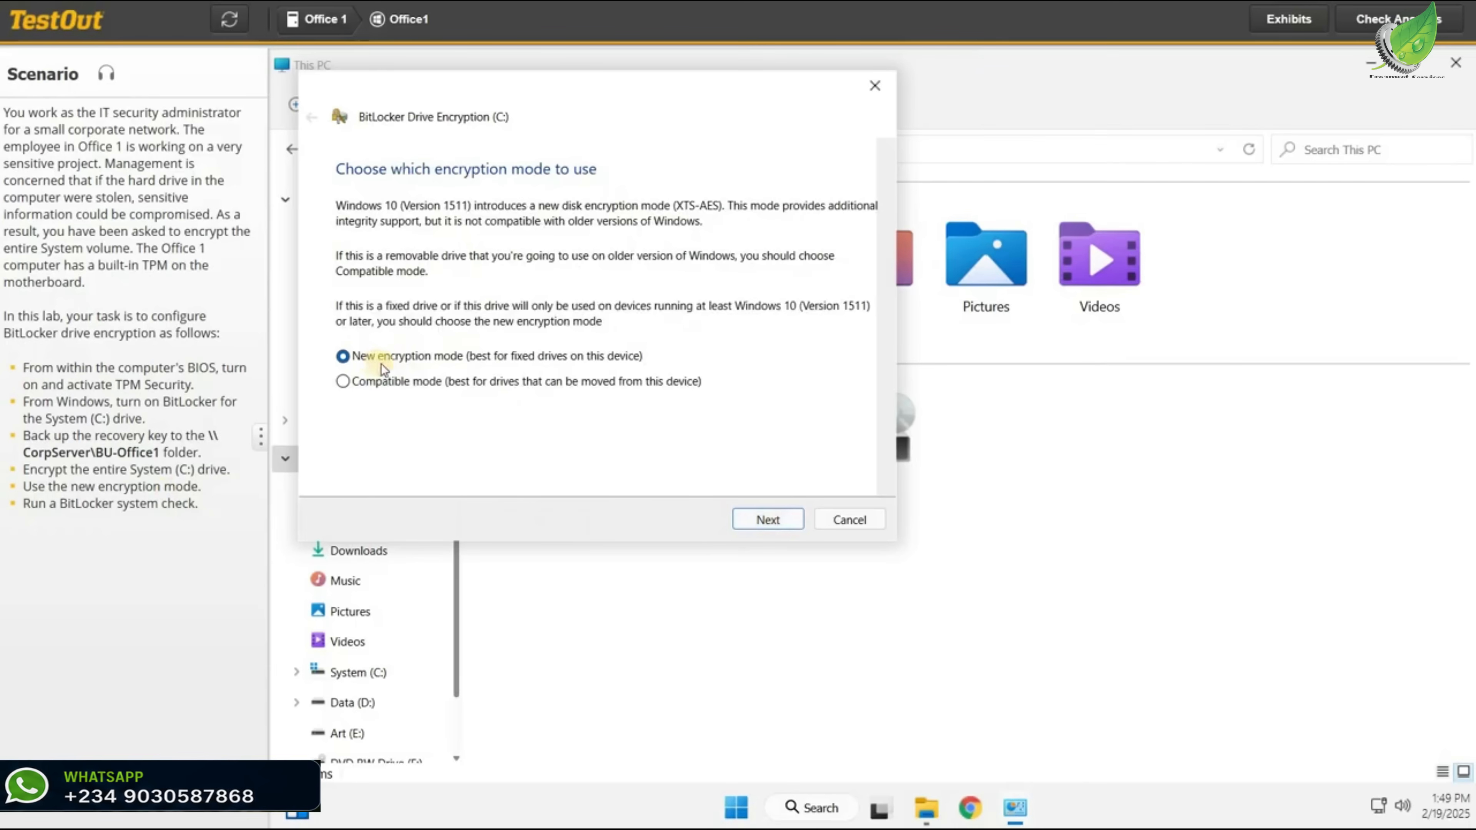
click(766, 519)
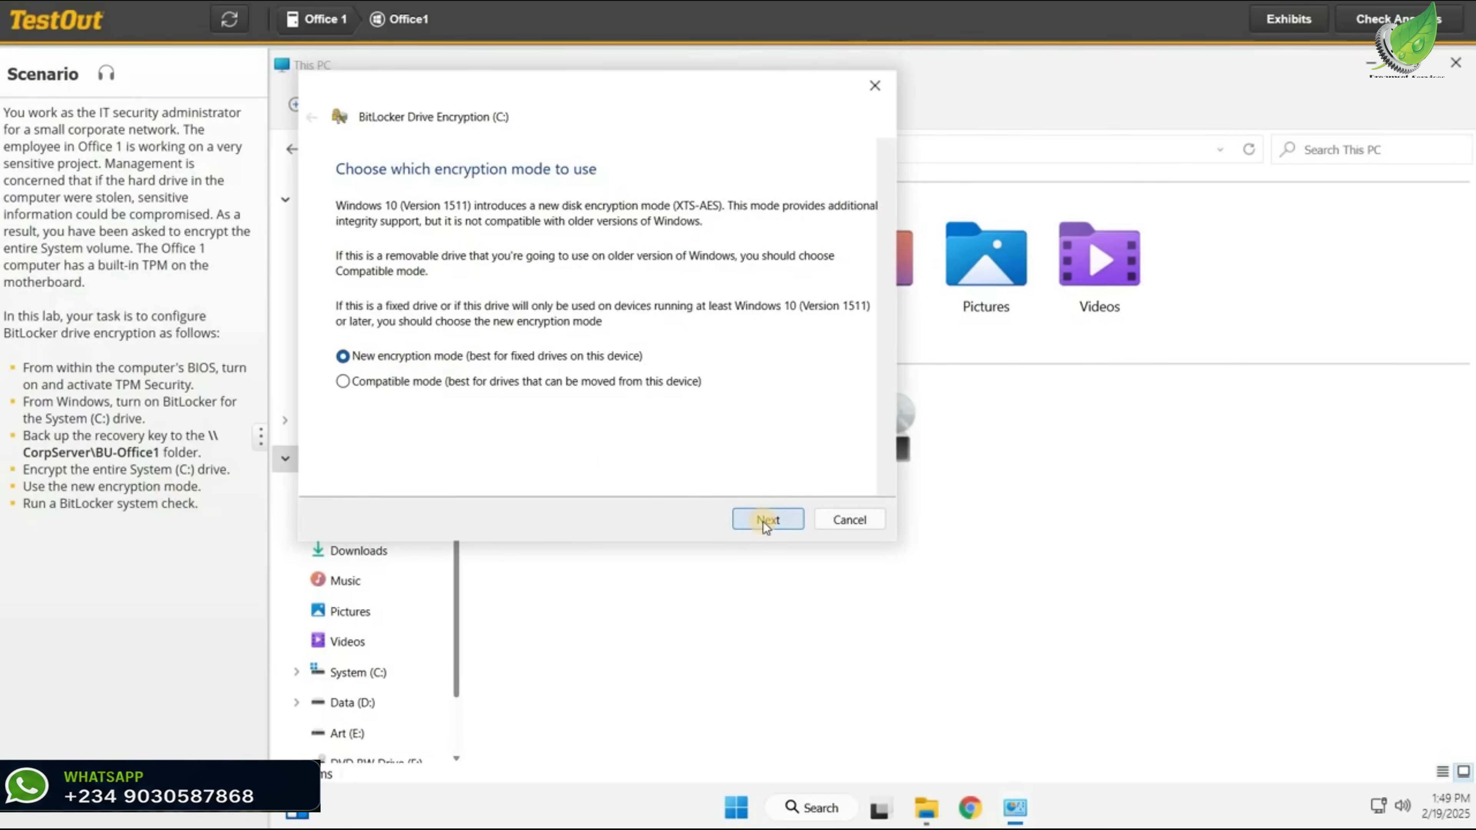
- Enable the BitLocker system check, restart the computer to encrypt the C: drive, and dismiss the completion message
click(341, 282)
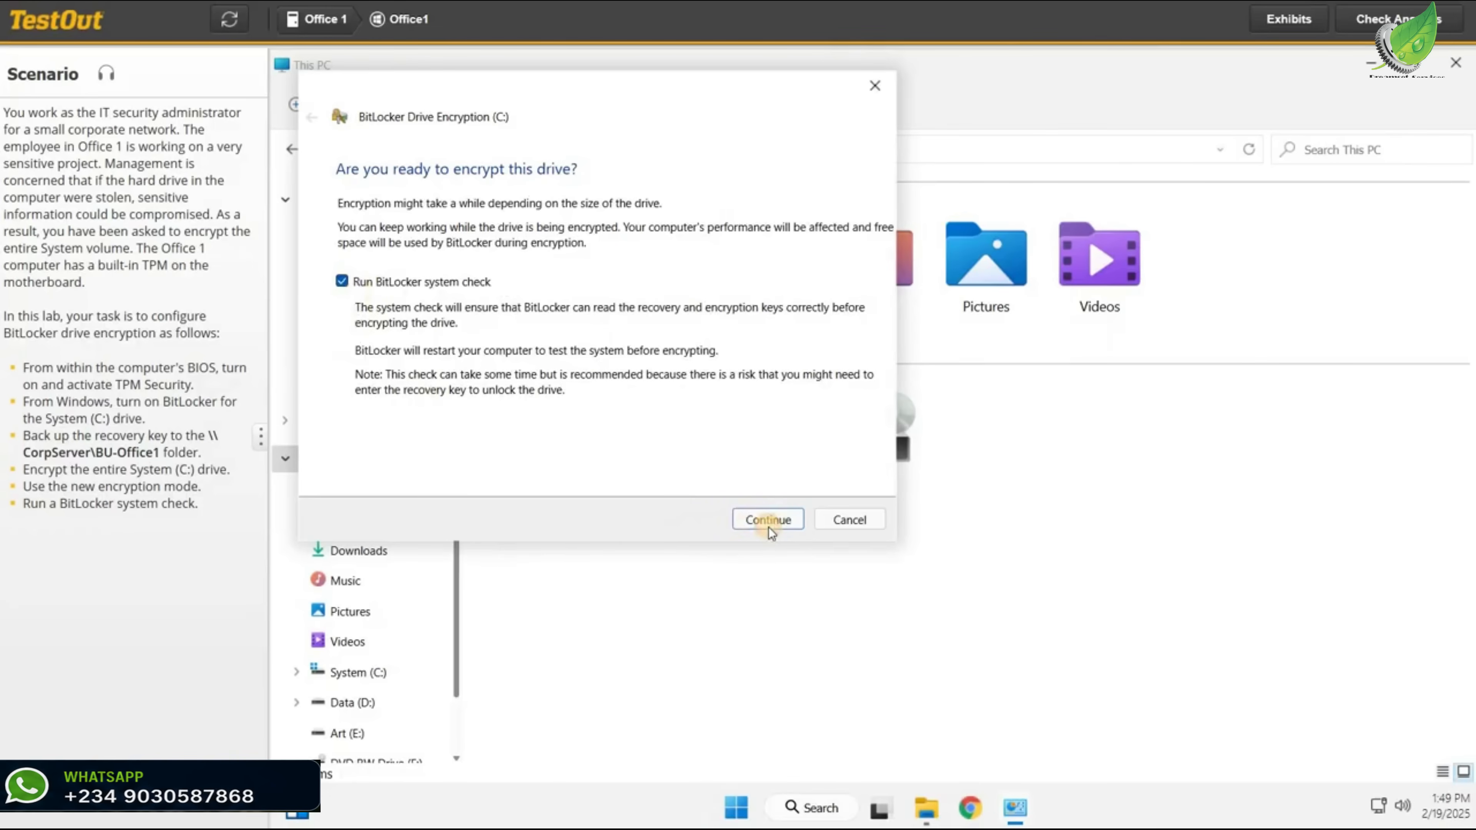
click(764, 519)
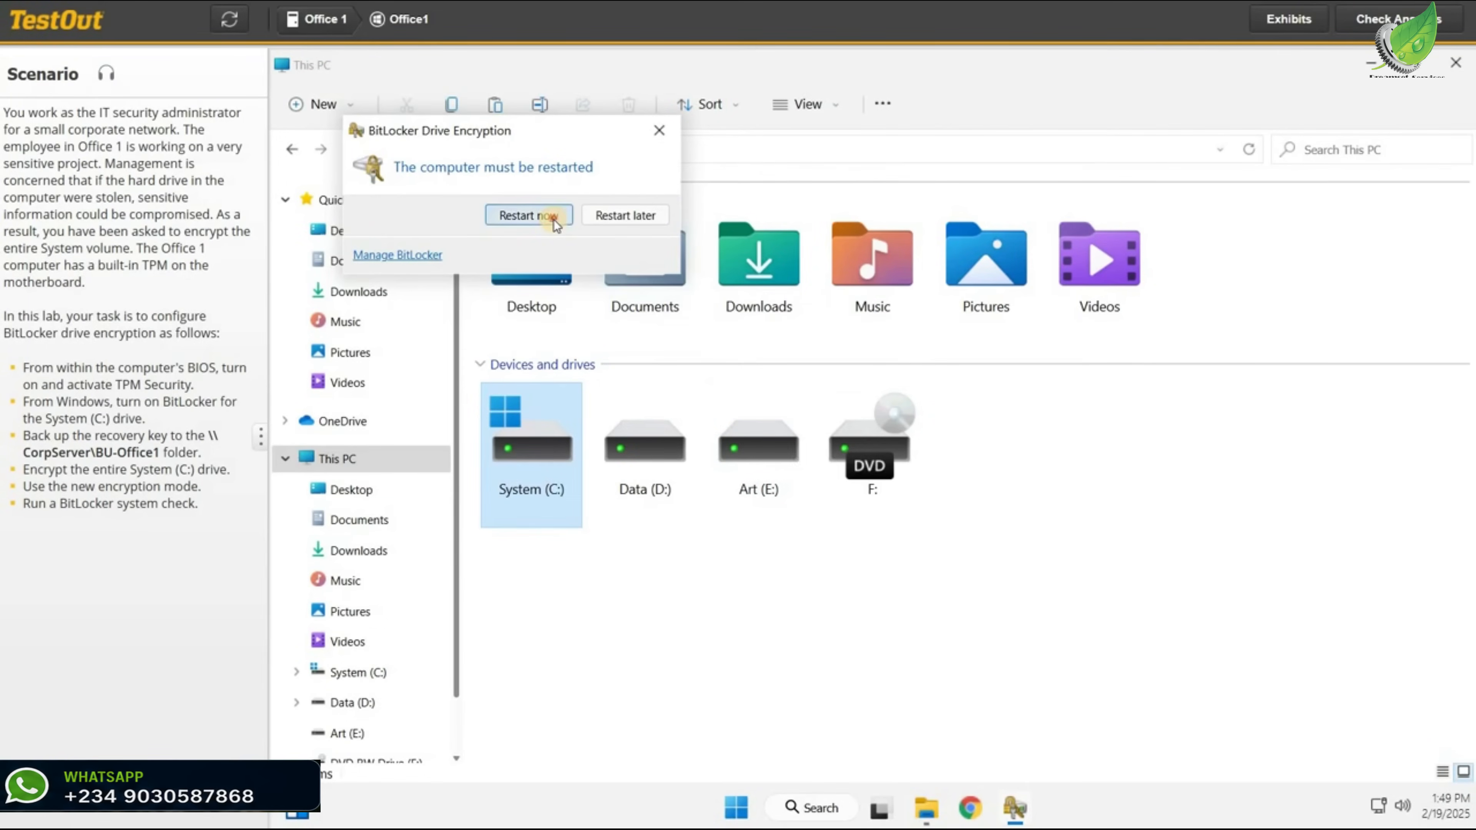
click(532, 224)
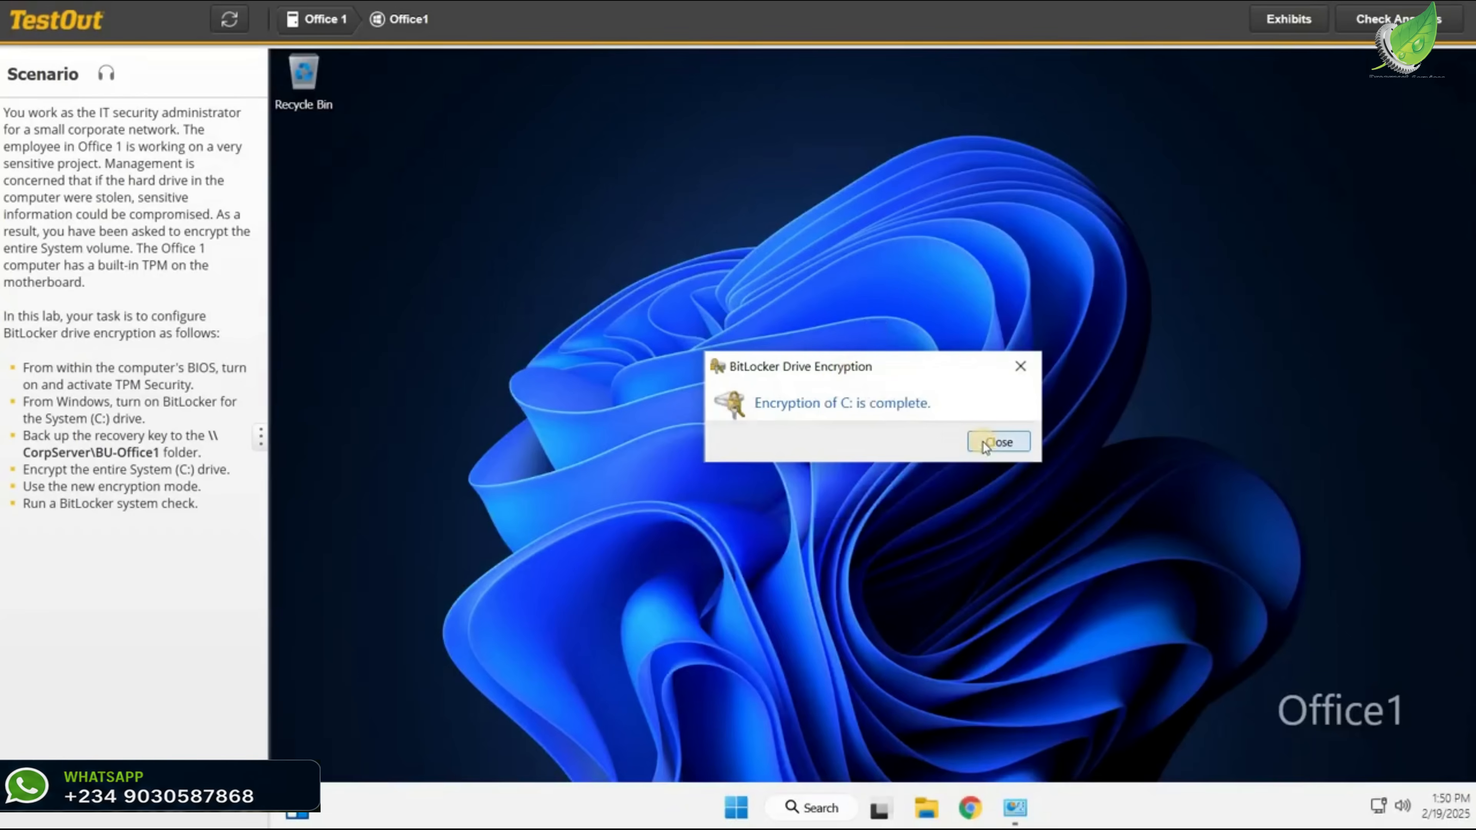
click(983, 442)
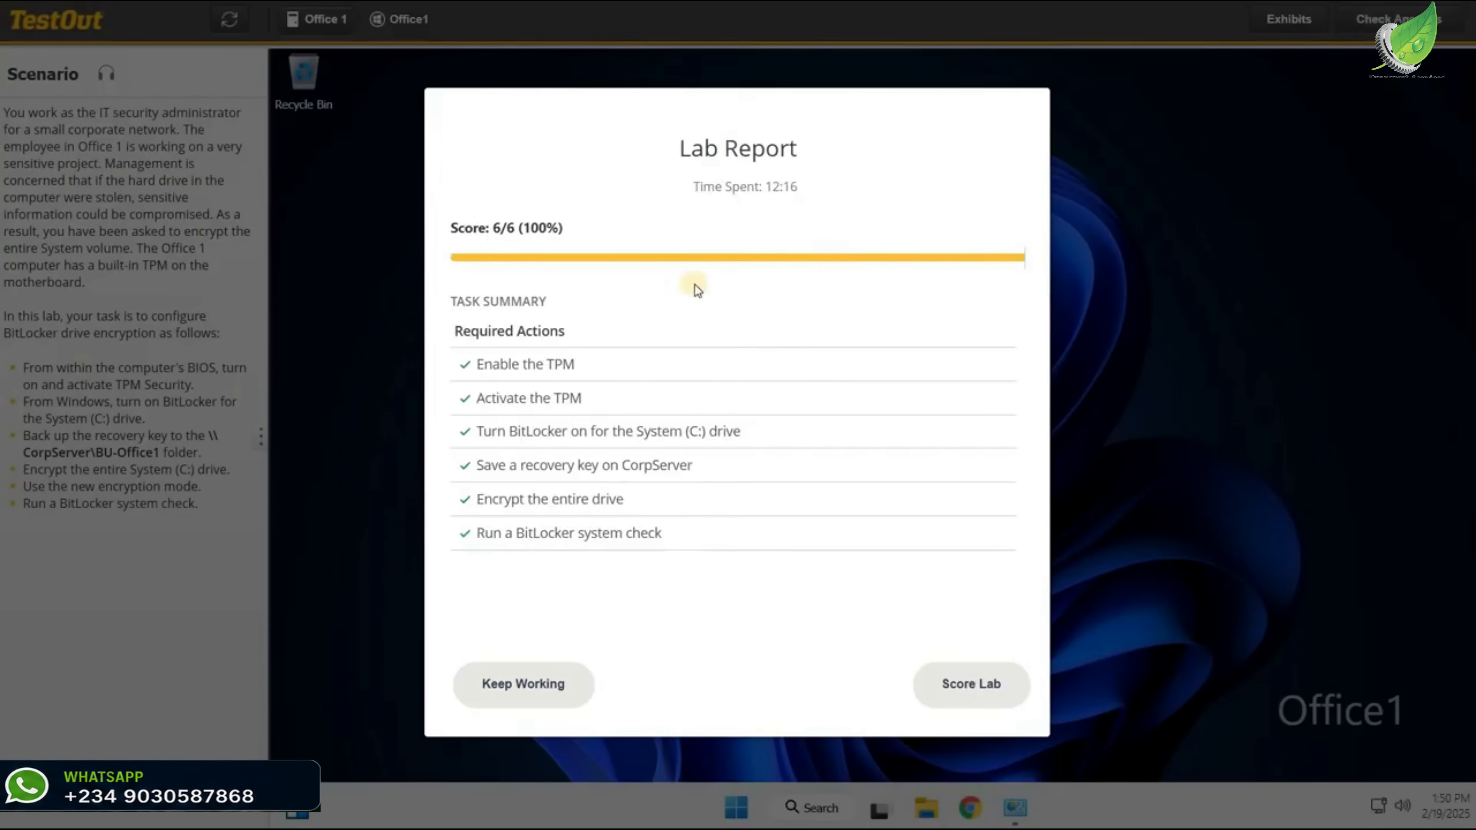
- Score the lab and look through the lab report's task summary and explanation
click(957, 687)
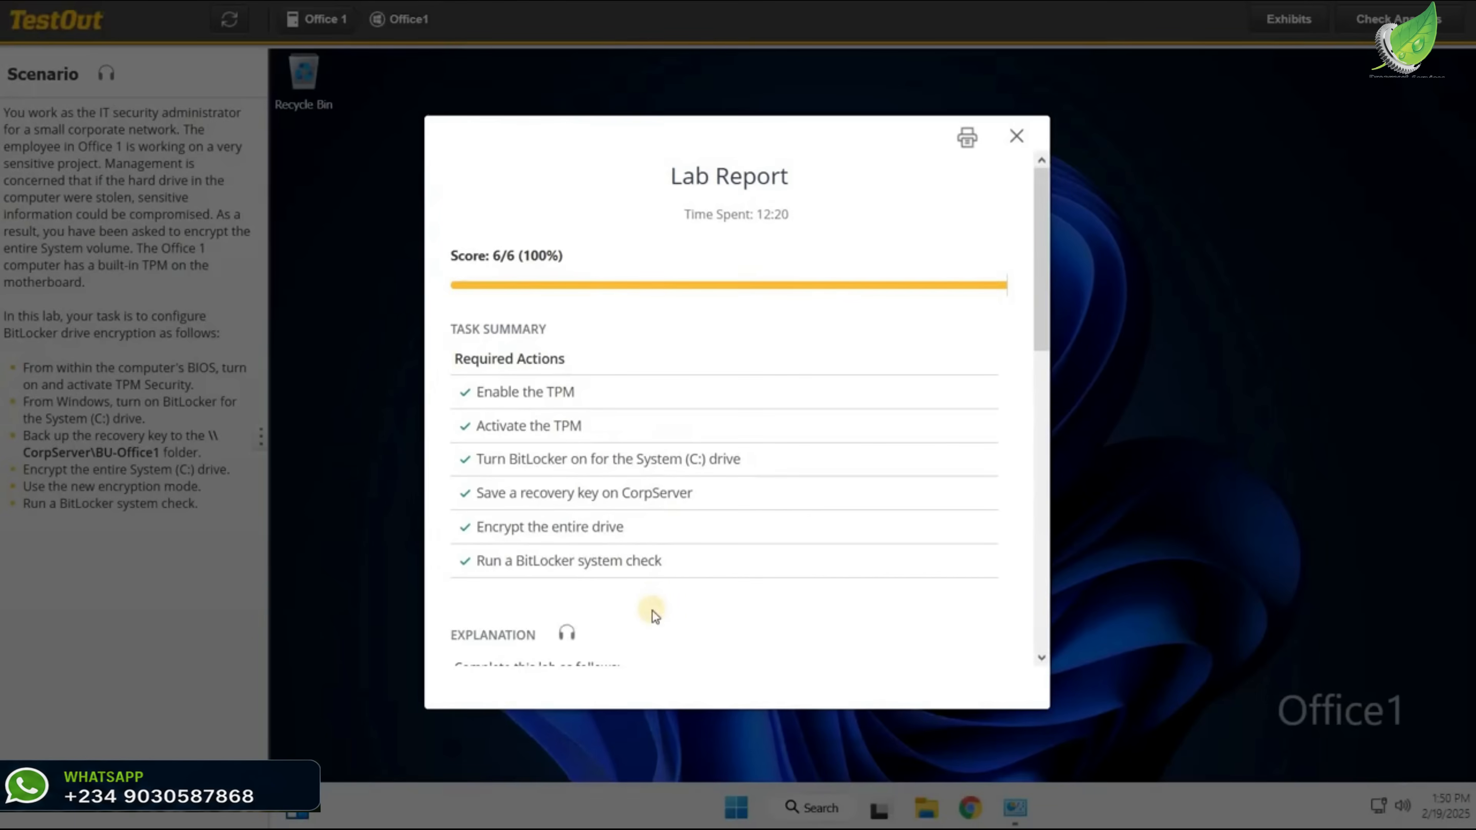
scroll(651, 611, down, 10)
scroll(653, 611, down, 3)
scroll(949, 221, up, 15)
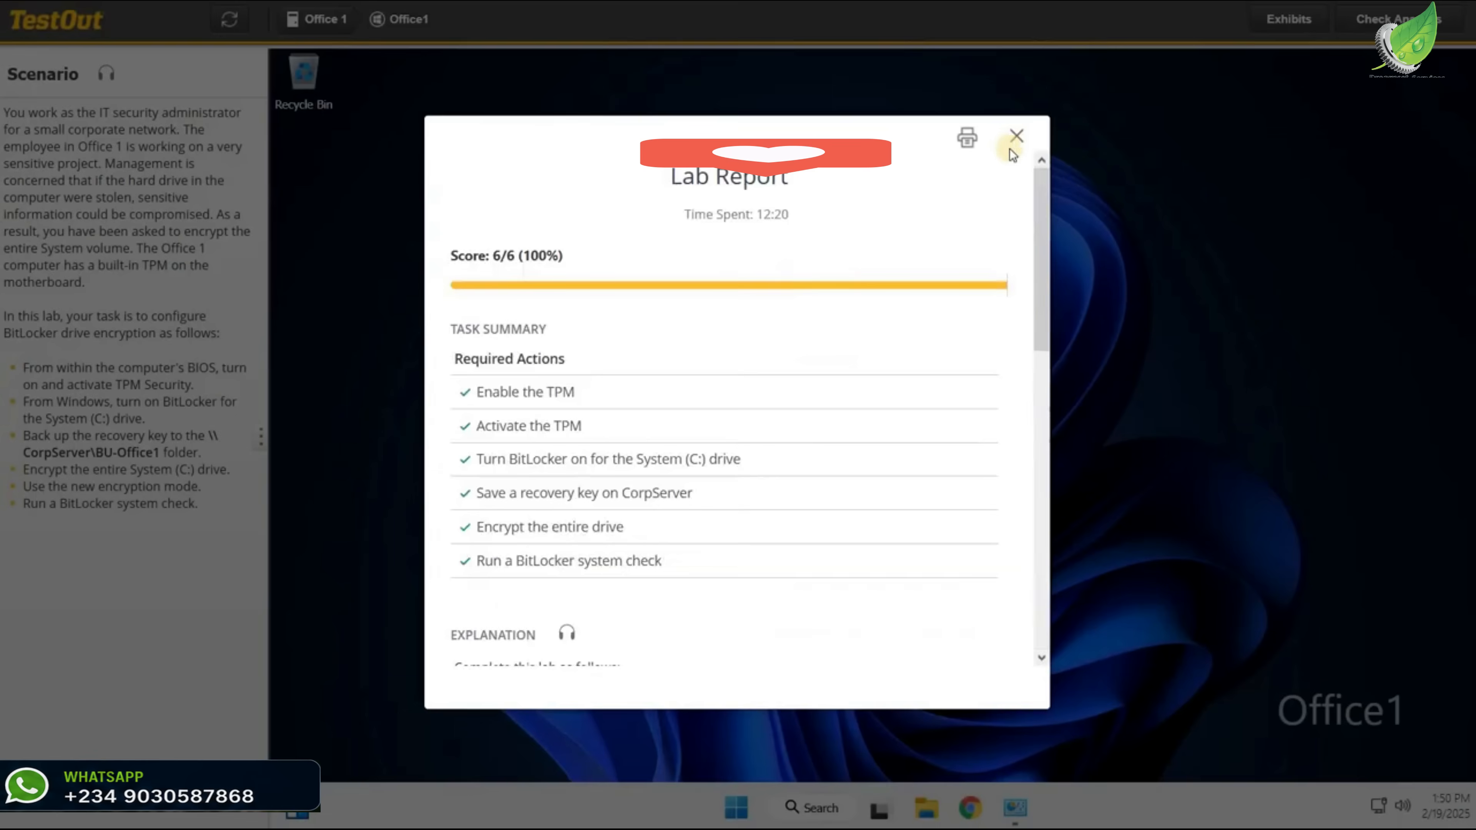